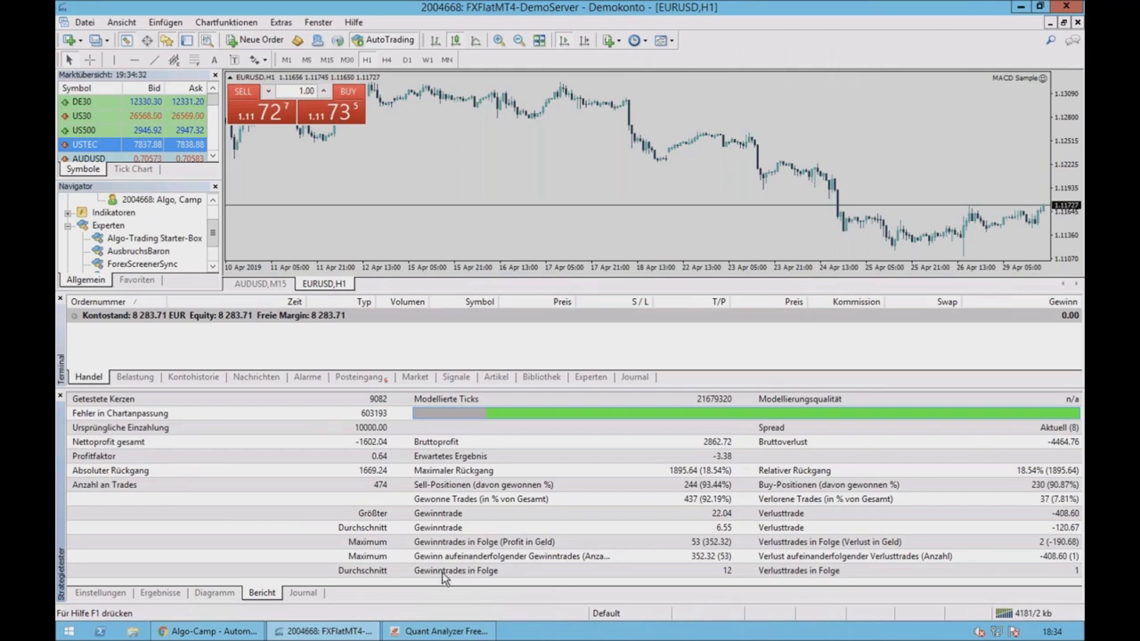
- Review the finished backtest's trade list and balance curve, and return to the strategy tester settings
left_click(122, 593)
left_click(160, 593)
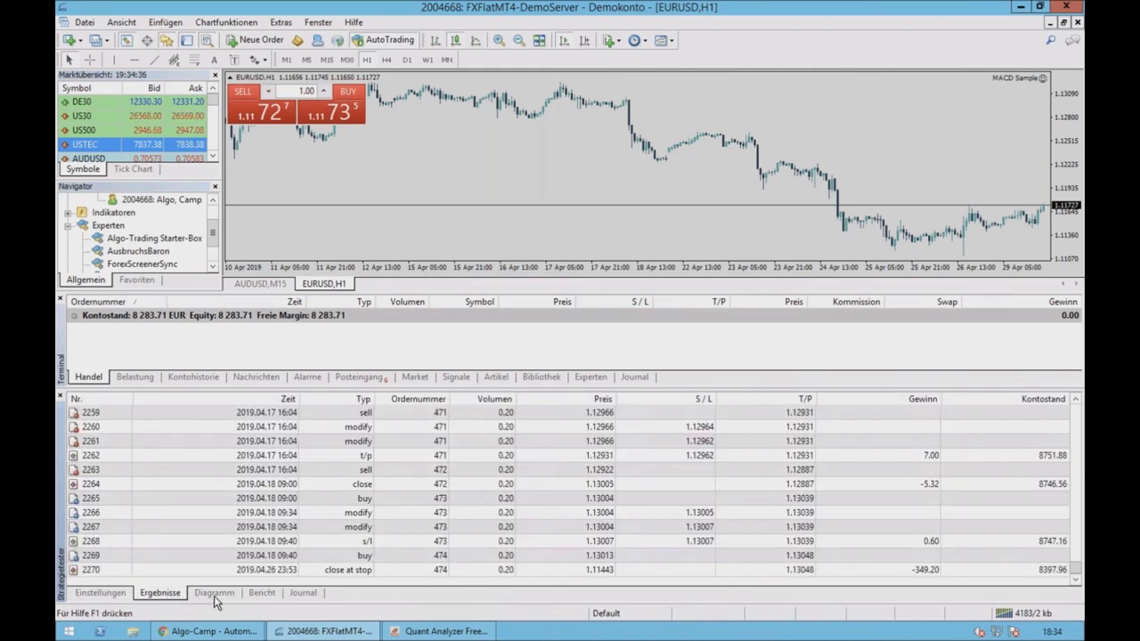
left_click(216, 593)
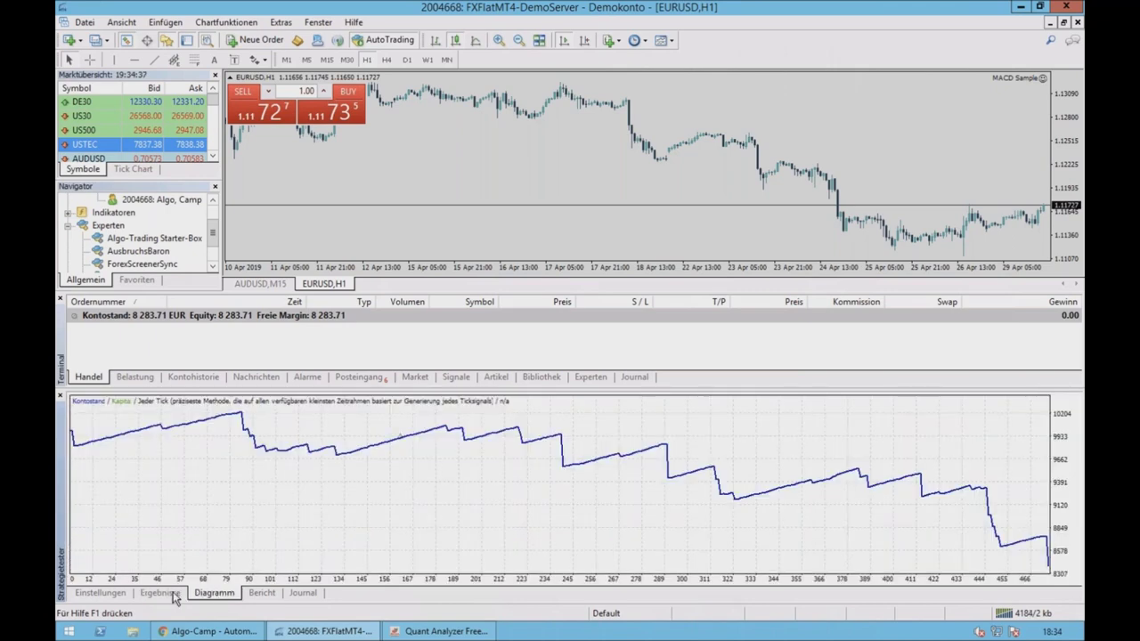
left_click(173, 594)
left_click(125, 595)
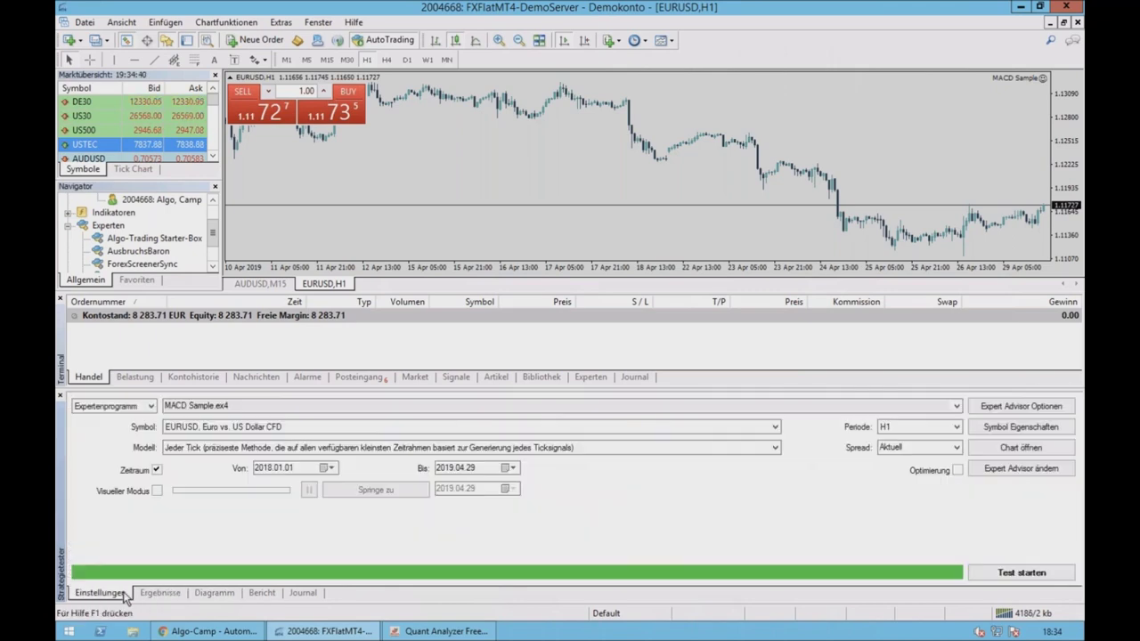
- Enable visual mode with a fairly high playback speed and start the MACD Sample backtest on EURUSD H1
left_click(156, 491)
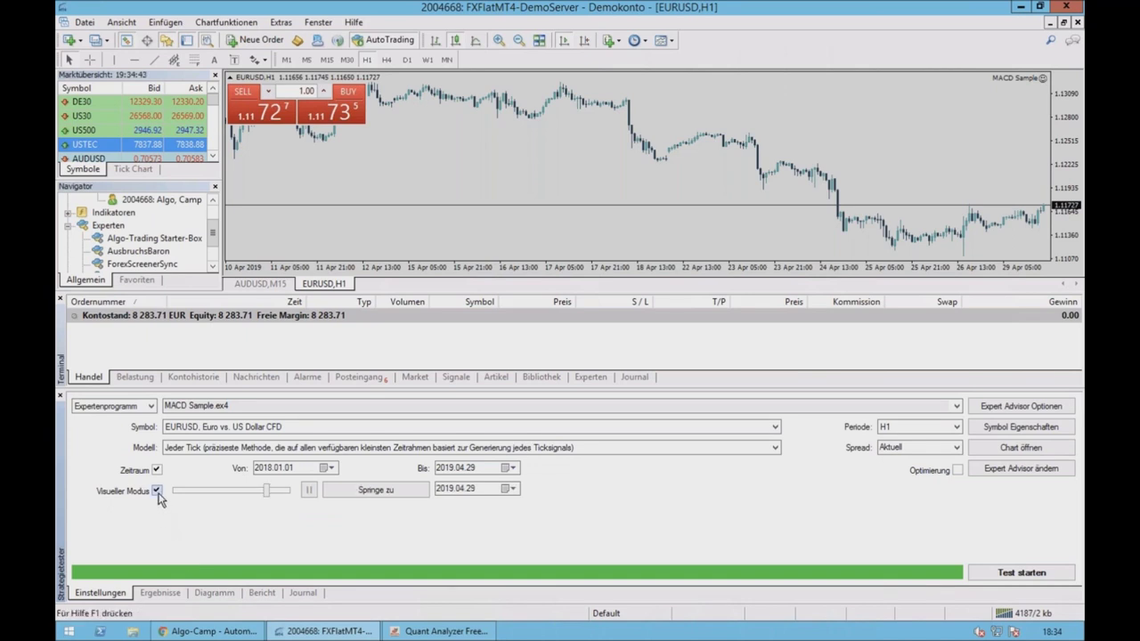
left_click(157, 491)
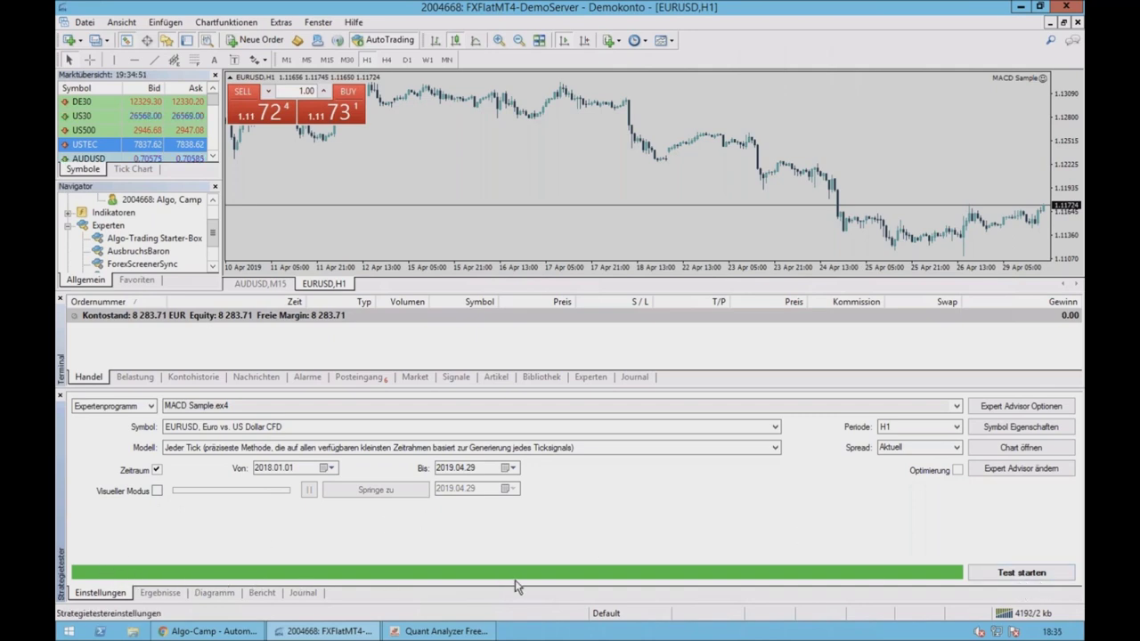
left_click(157, 493)
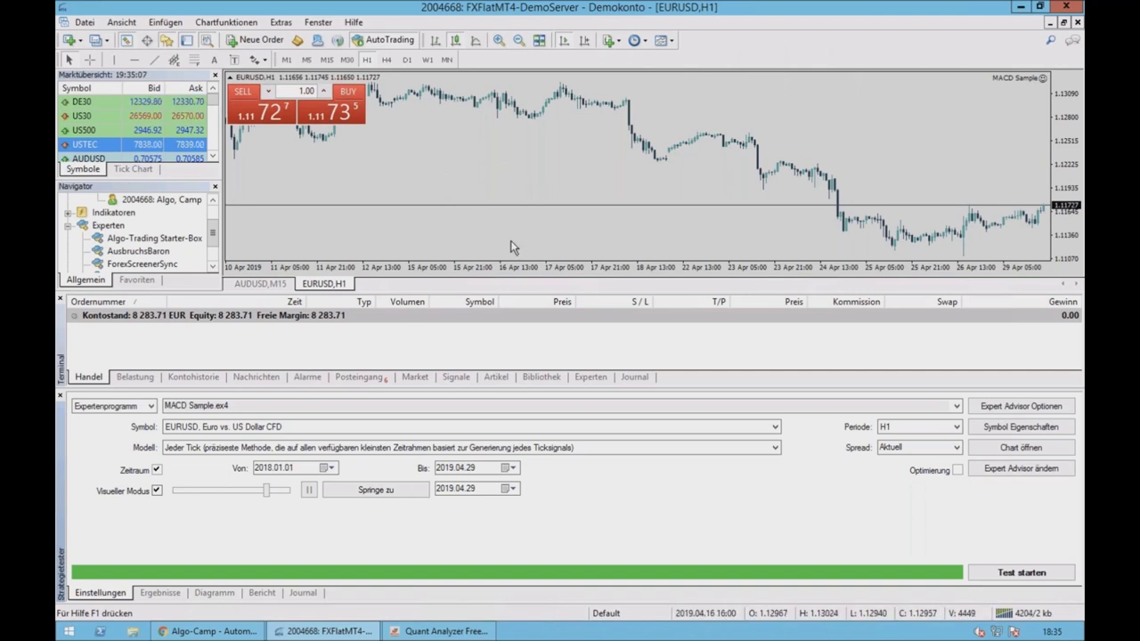
left_click_drag(269, 492, 213, 488)
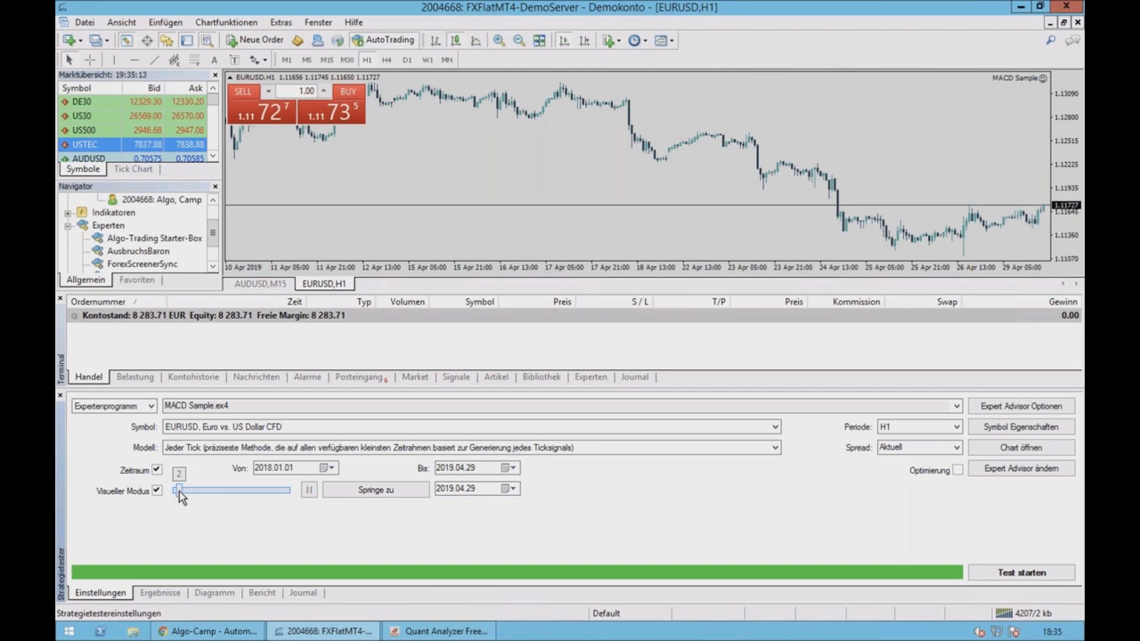
left_click_drag(179, 491, 299, 501)
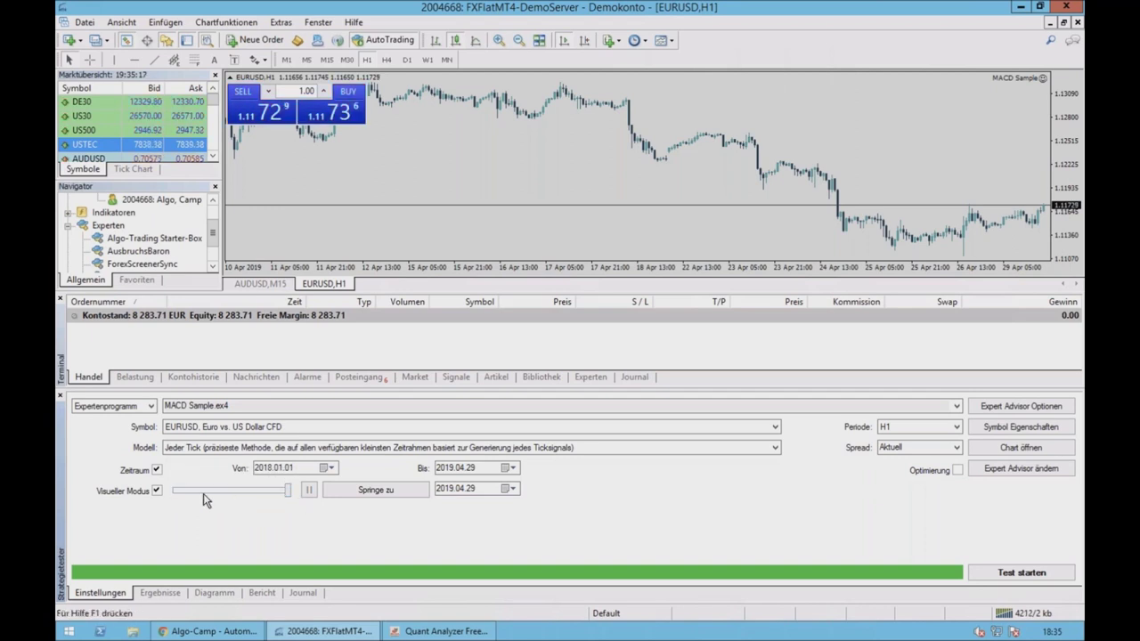
left_click(268, 492)
left_click(1032, 577)
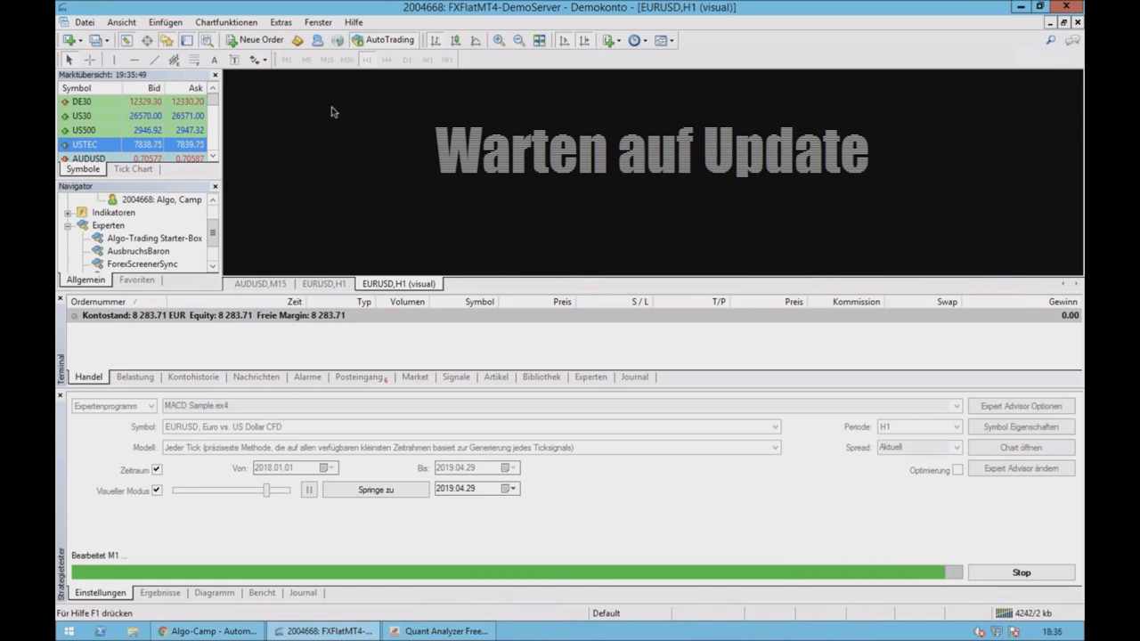
- Open the history database to view the EURUSD 1-hour price data and its import option, and close it
left_click(287, 25)
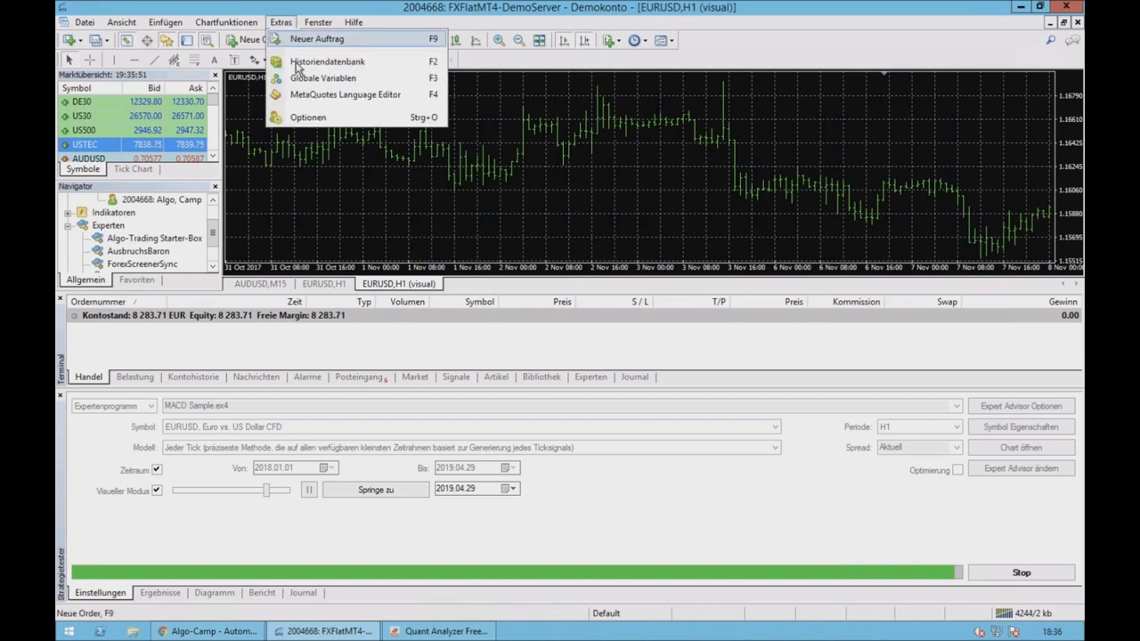
left_click(299, 65)
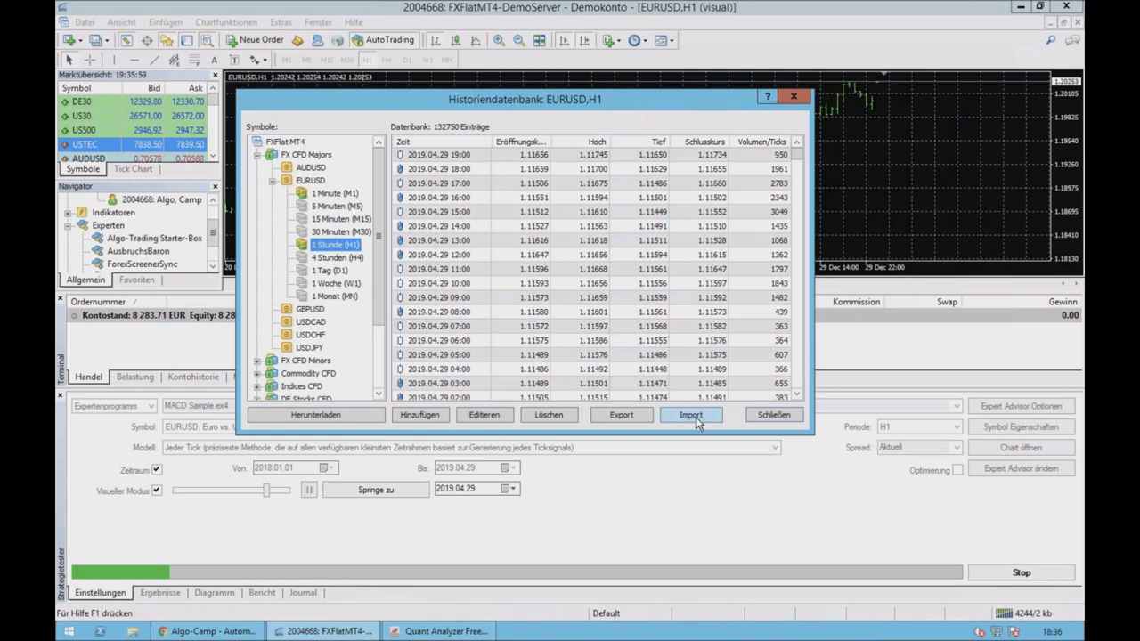
left_click(793, 98)
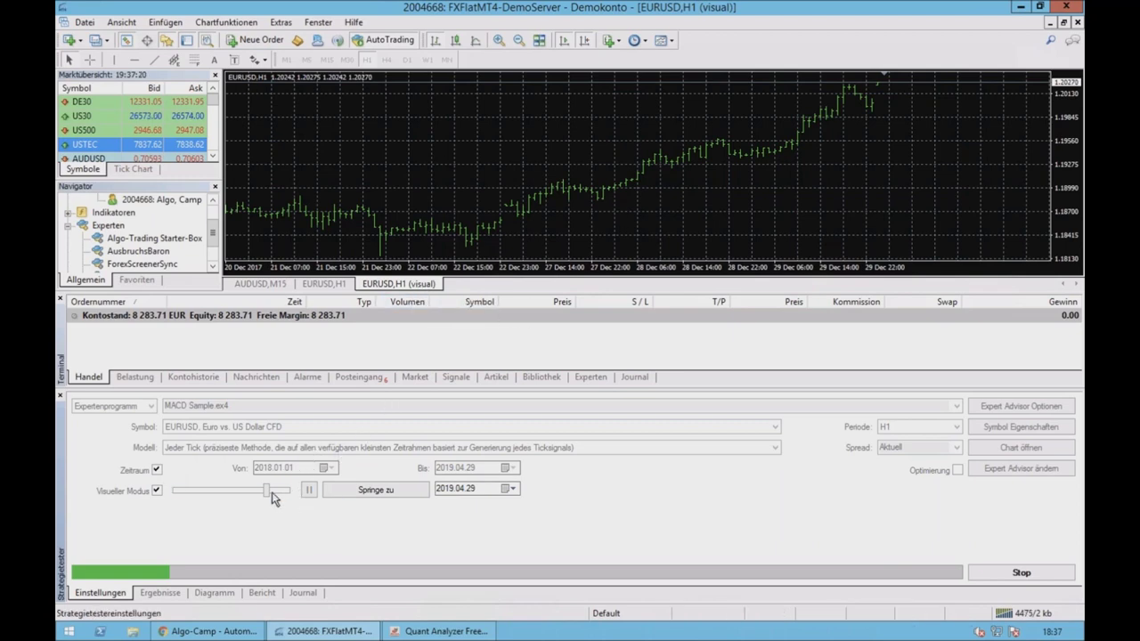
- Raise the visual test speed to maximum and display the chart as enlarged candlesticks
left_click_drag(268, 495, 291, 495)
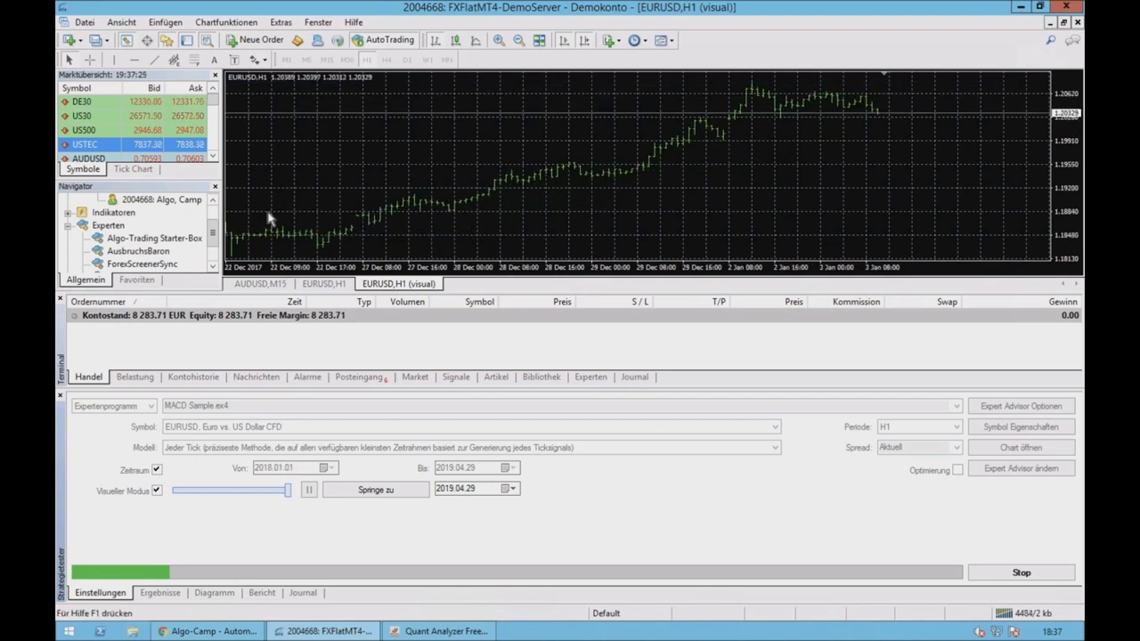
left_click(456, 40)
left_click(496, 41)
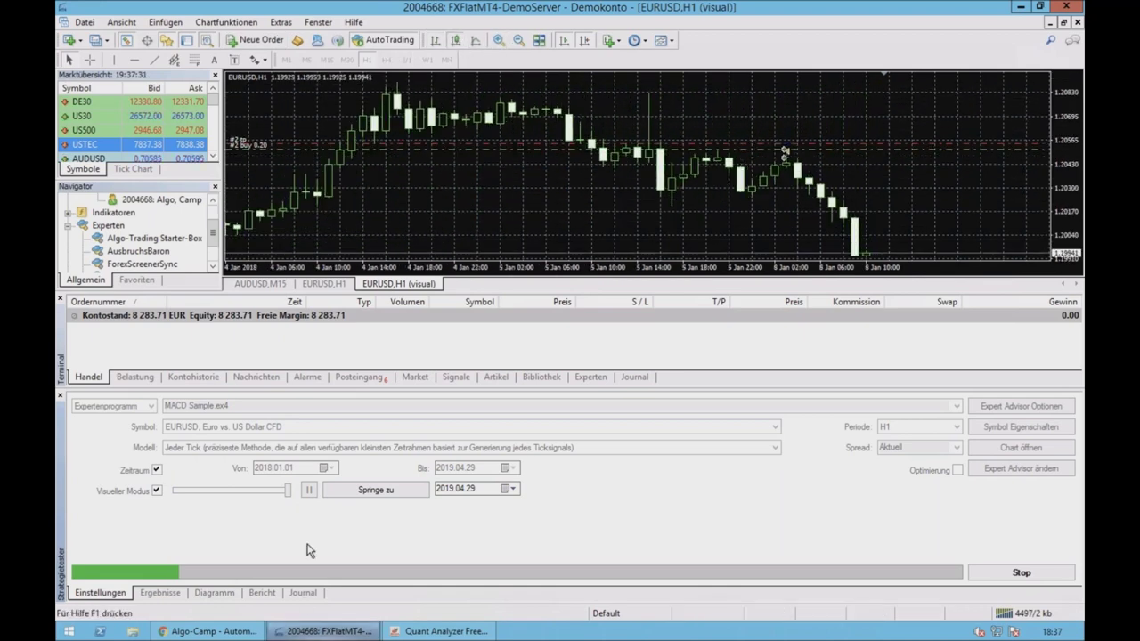
- Pause the visual test, resume it, and pause it again at about 12 January 2018
left_click(311, 490)
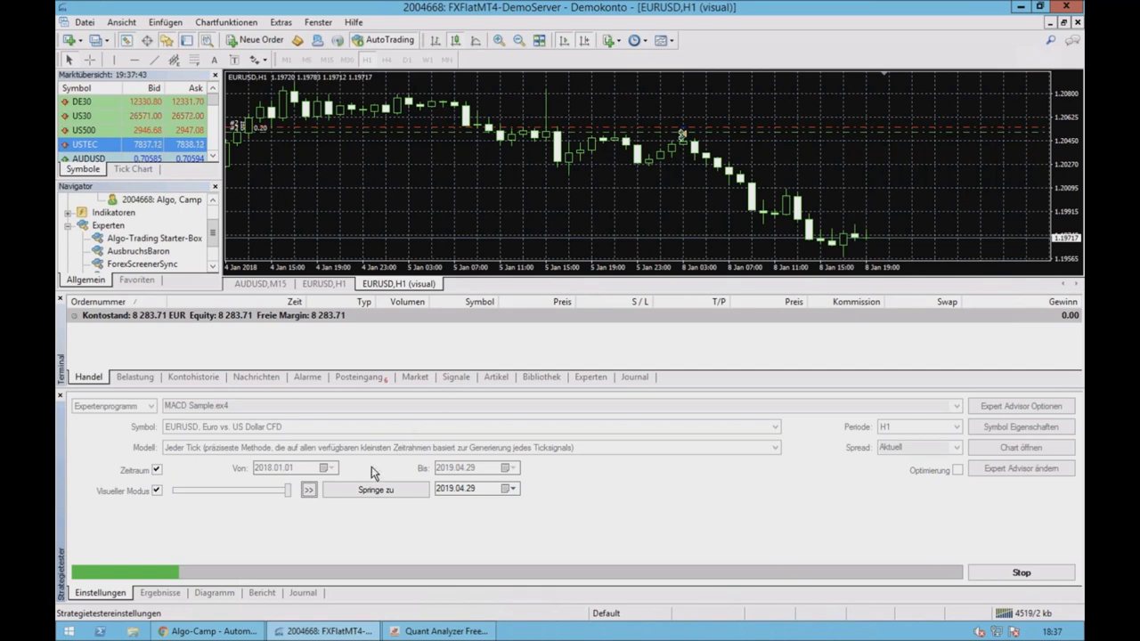
left_click(308, 492)
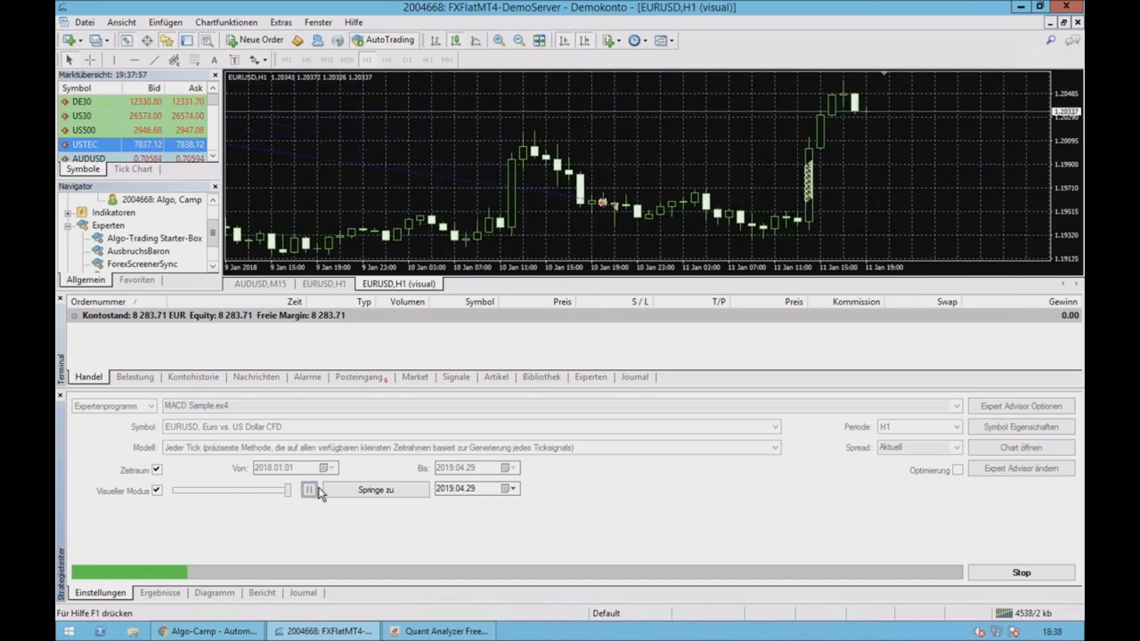
left_click(309, 490)
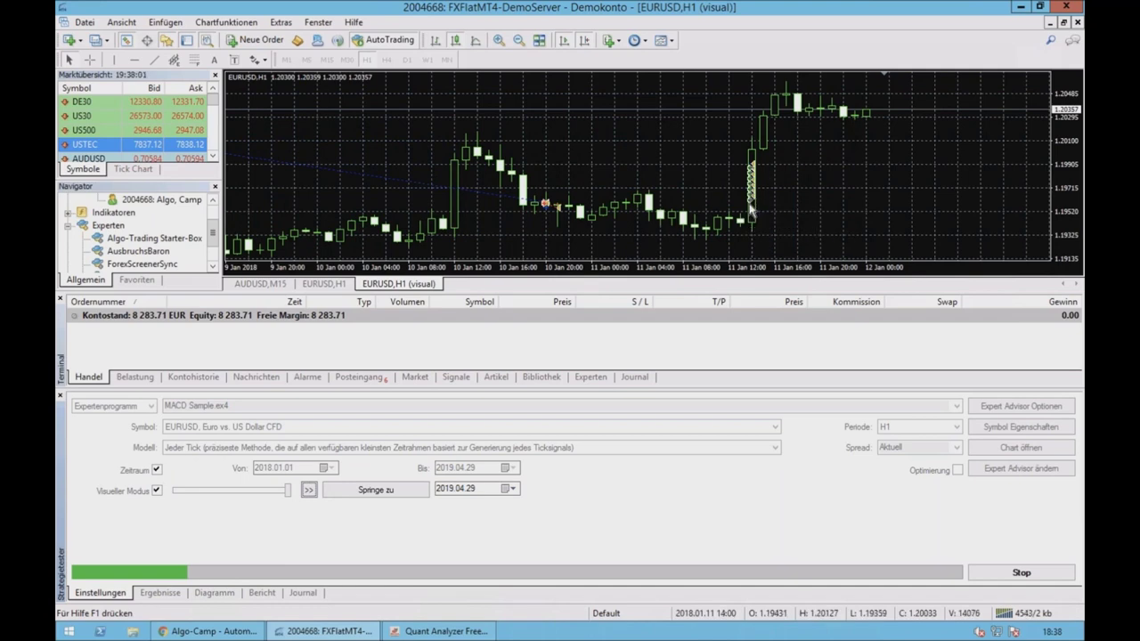
- Examine the cluster of trades on the chart at 11 January 2018 and their entries in the test results list
mouse_move(750, 211)
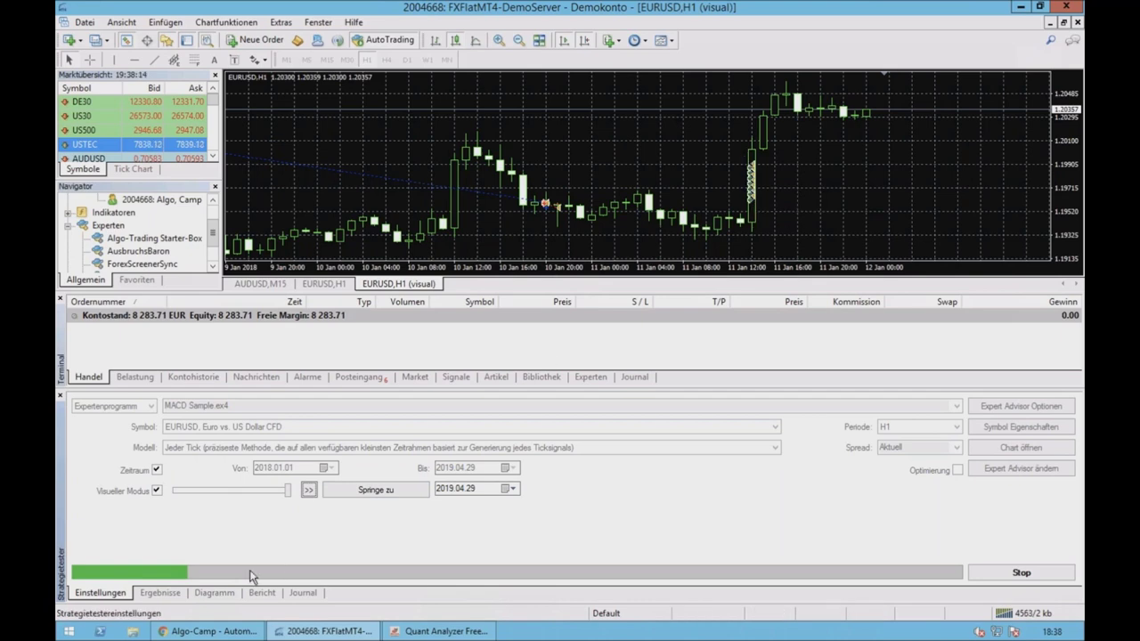
left_click(160, 592)
left_click(364, 529)
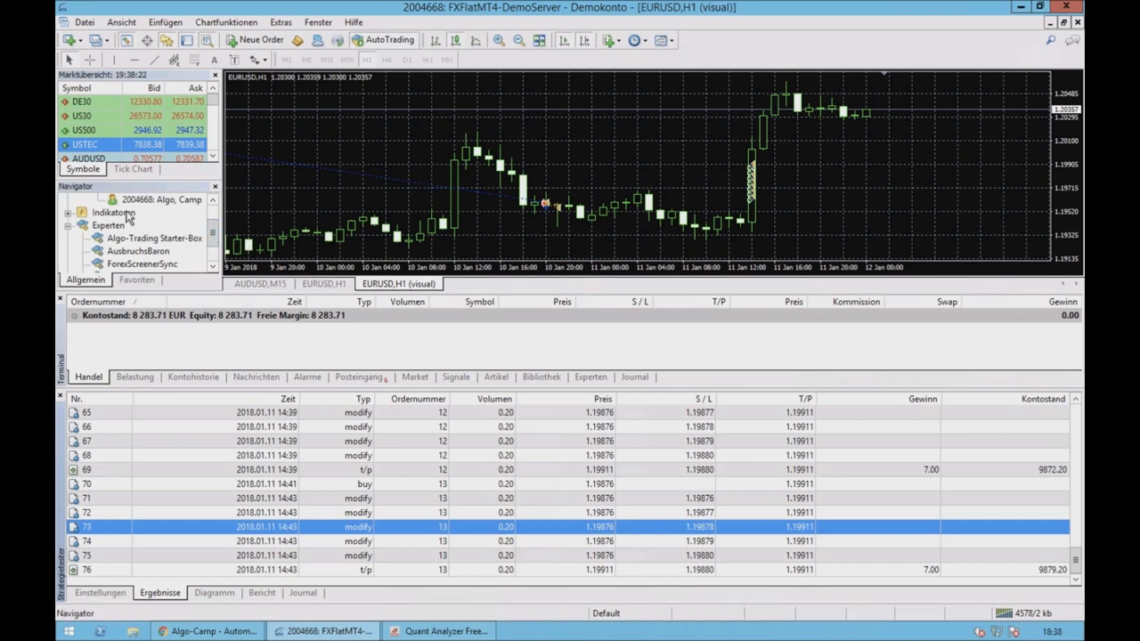
- Add the Bollinger Bands trend indicator with its default settings to the visual test chart
left_click(69, 213)
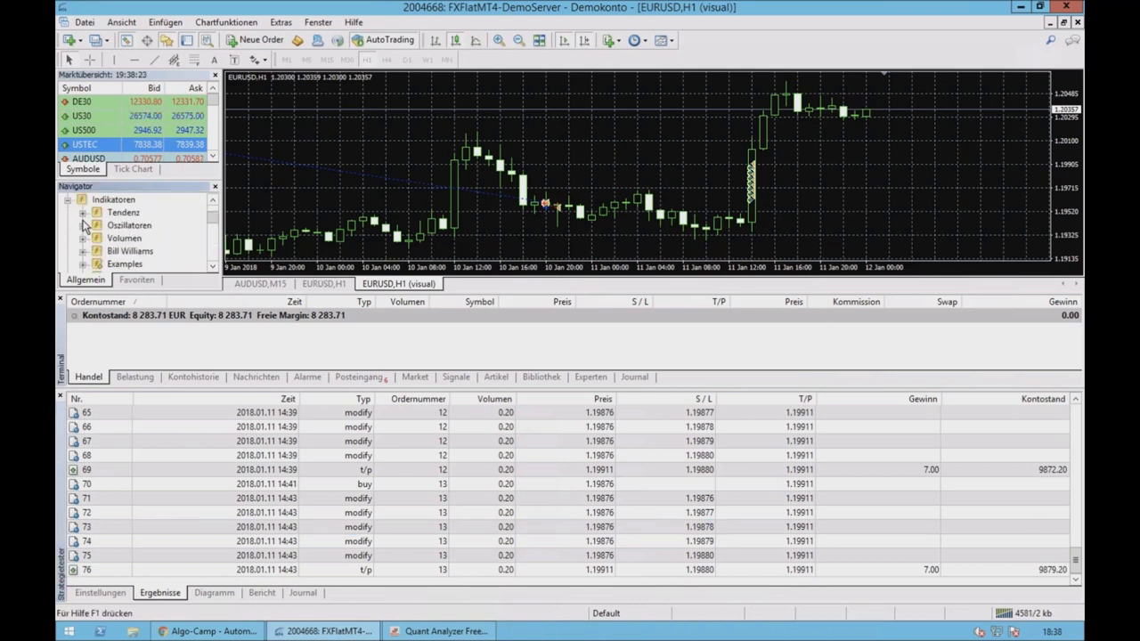
left_click(81, 215)
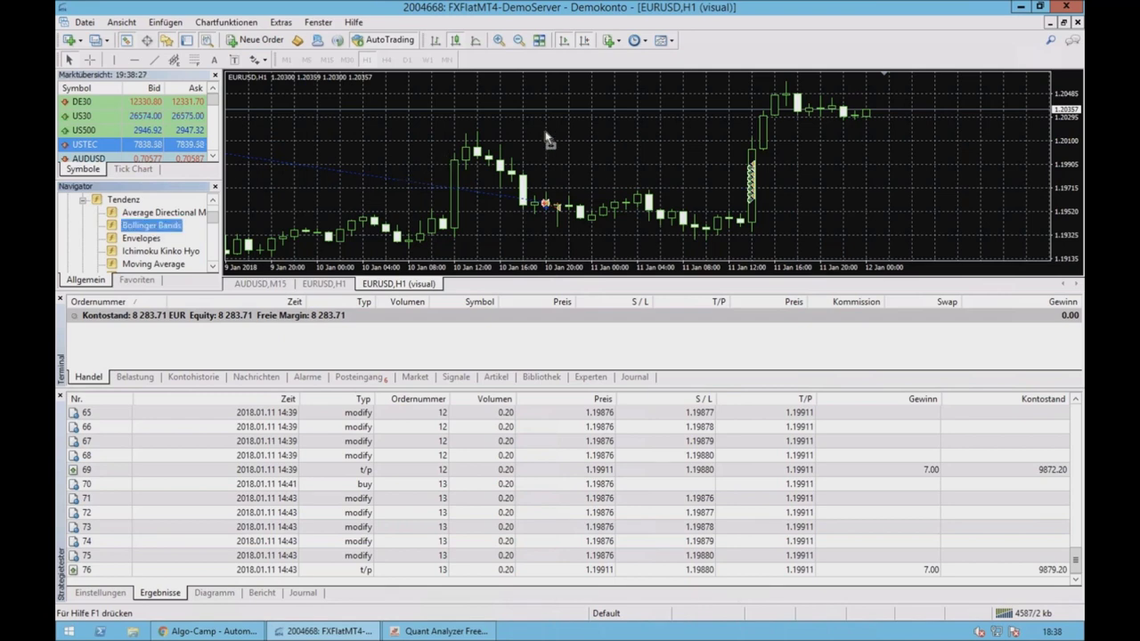
left_click_drag(546, 141, 547, 140)
left_click(576, 382)
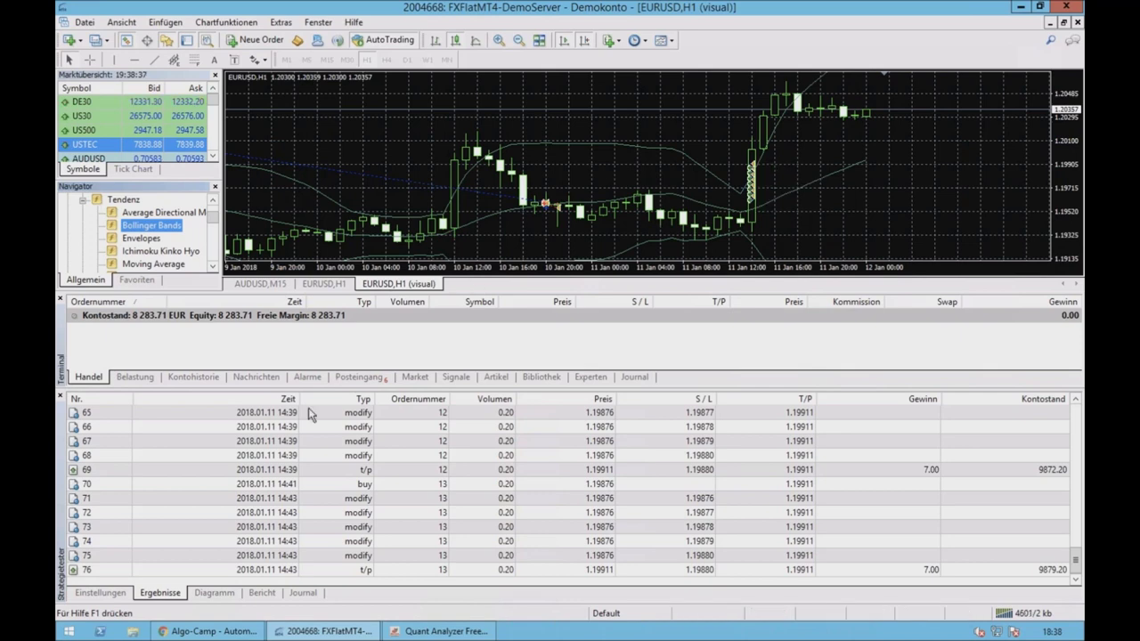
- Return to the tester settings and add a red simple Moving Average with period 14, applied to Close, to the visual chart
left_click(100, 593)
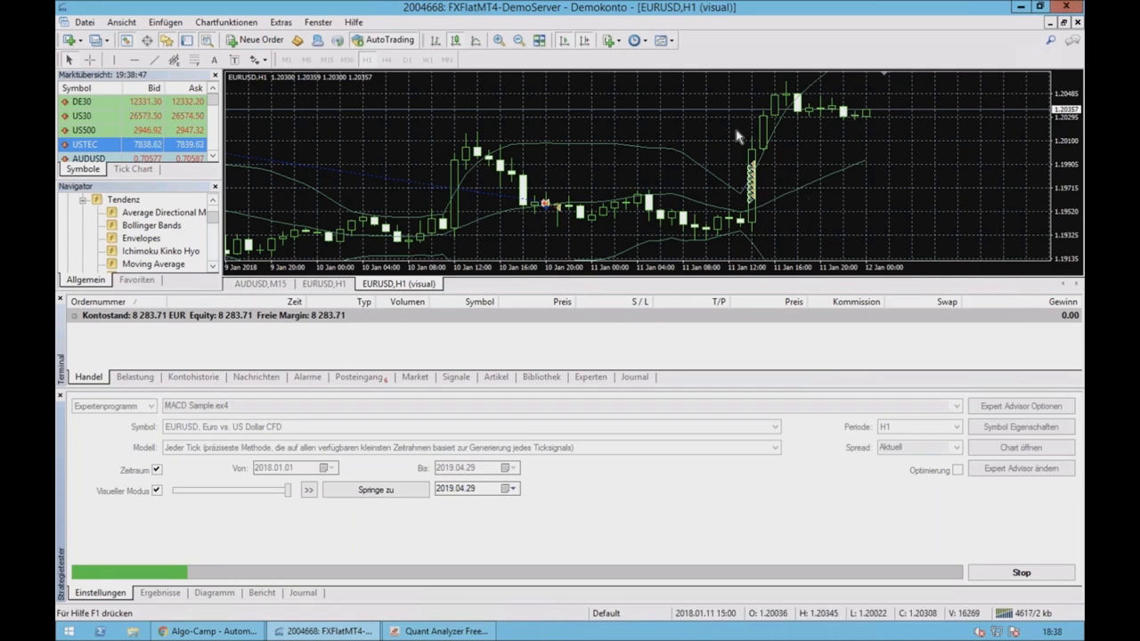
scroll(292, 83, "up", 5)
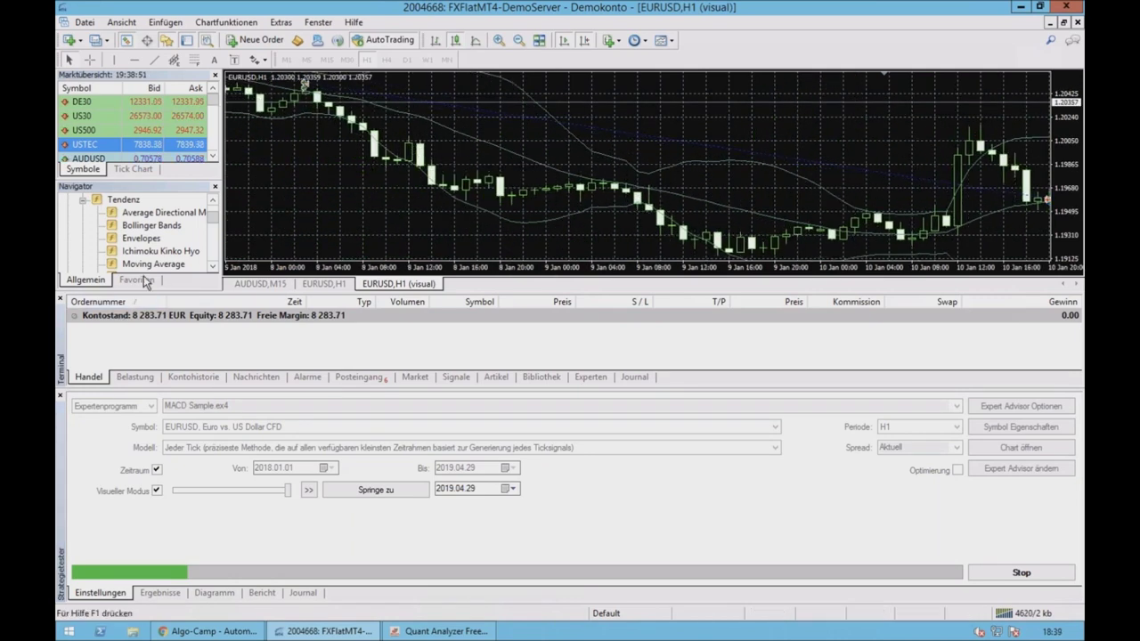
left_click_drag(320, 252, 320, 252)
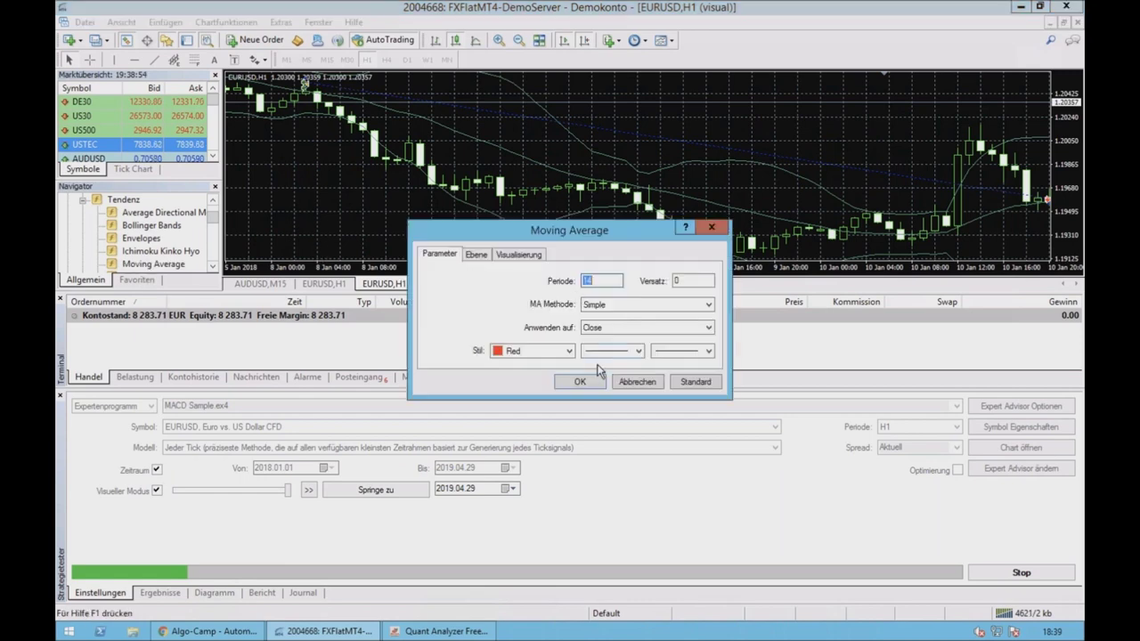
left_click(567, 385)
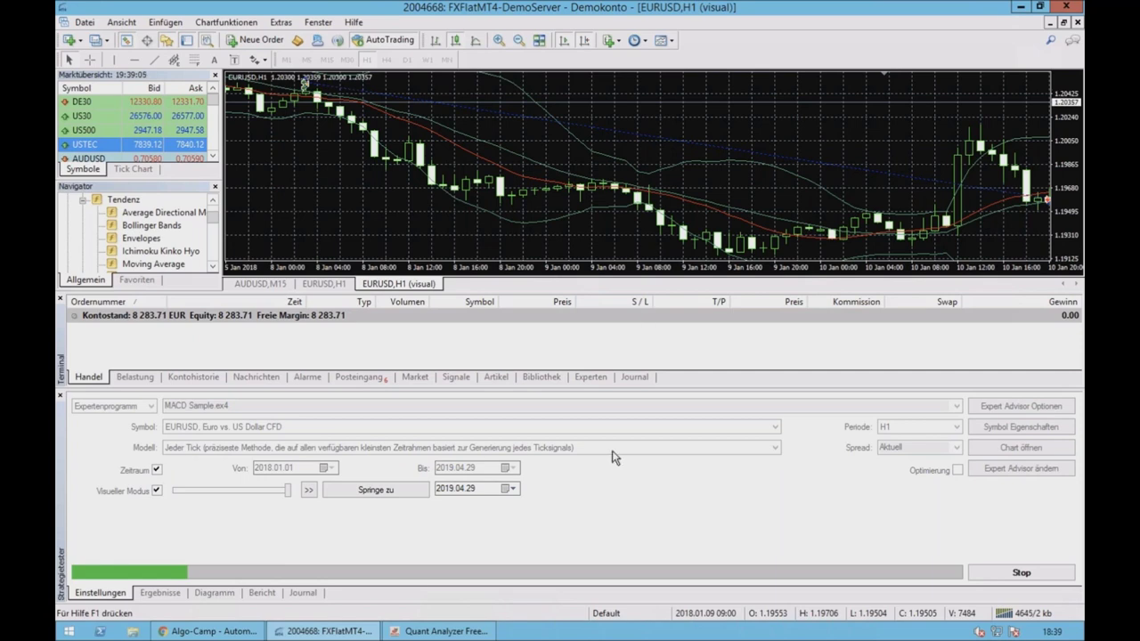
- Resume the visual backtest and stop it before the end of the test period
left_click(308, 491)
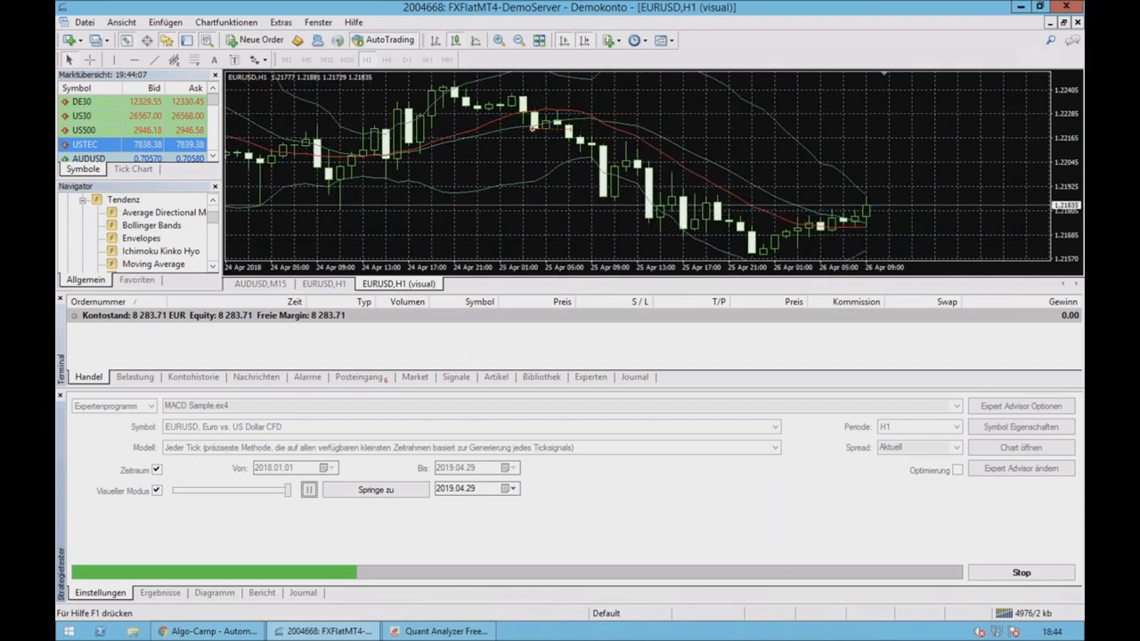
left_click(1022, 573)
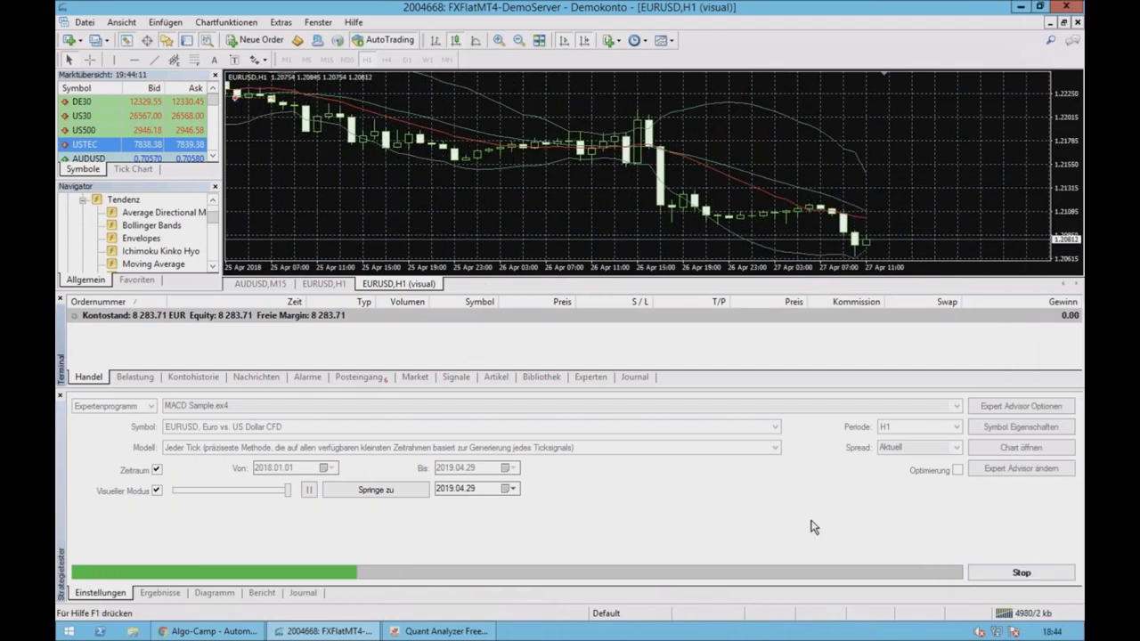
- Review the stopped backtest's balance curve, statistical report and journal
left_click(213, 593)
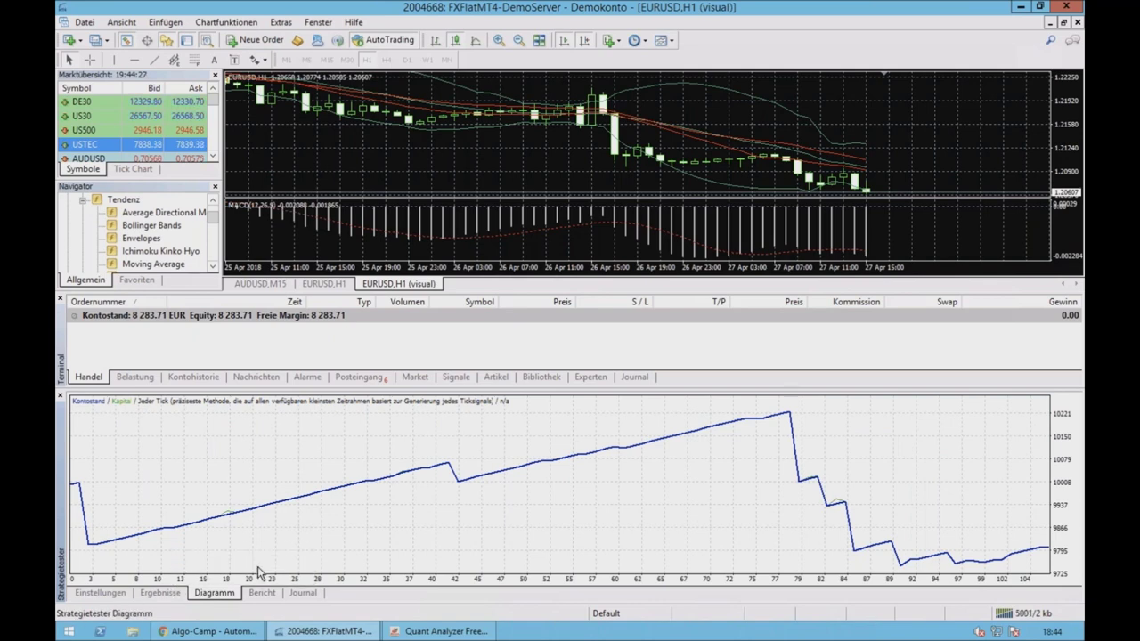
left_click(267, 594)
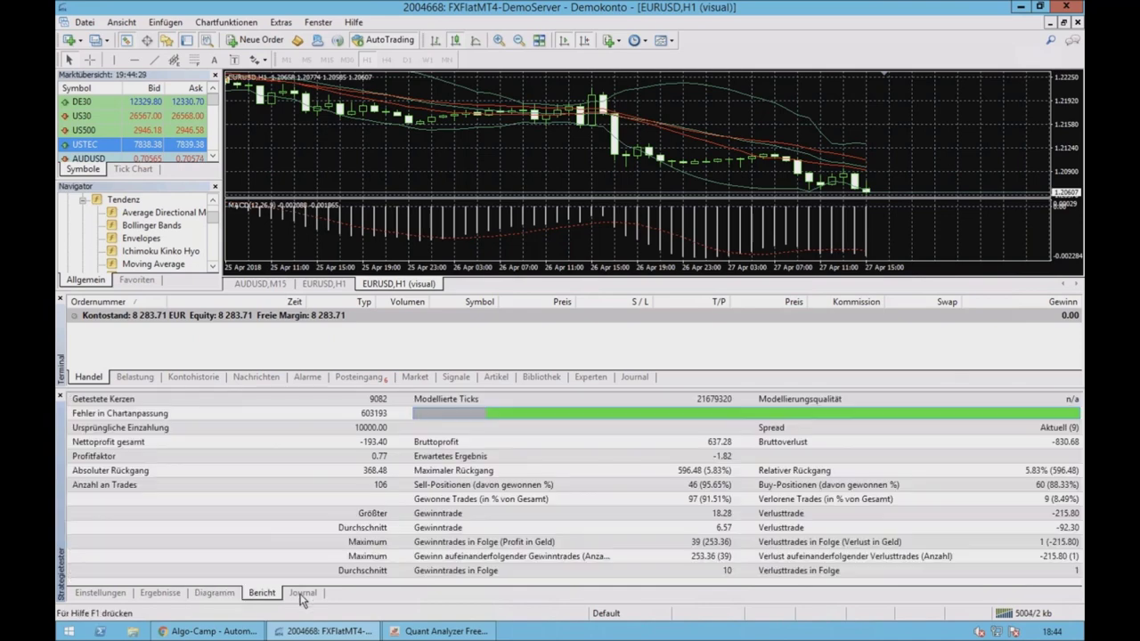
left_click(302, 593)
left_click(265, 595)
left_click(205, 597)
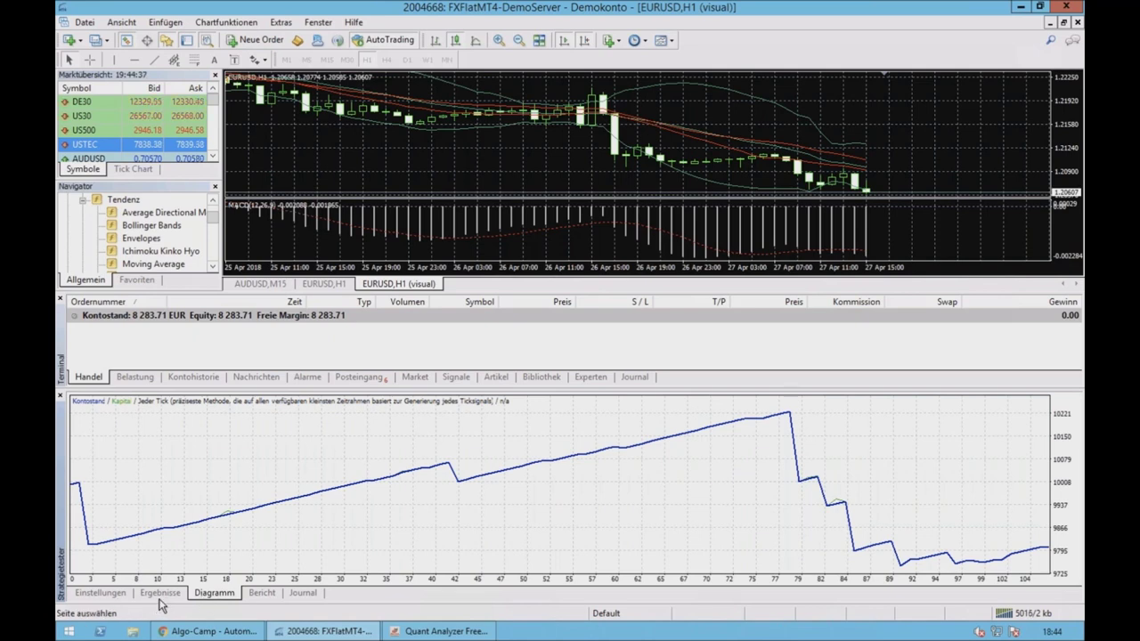
- Switch to Quant Analyzer to view its home page, and return to MetaTrader to show the backtest's trade list
left_click(435, 631)
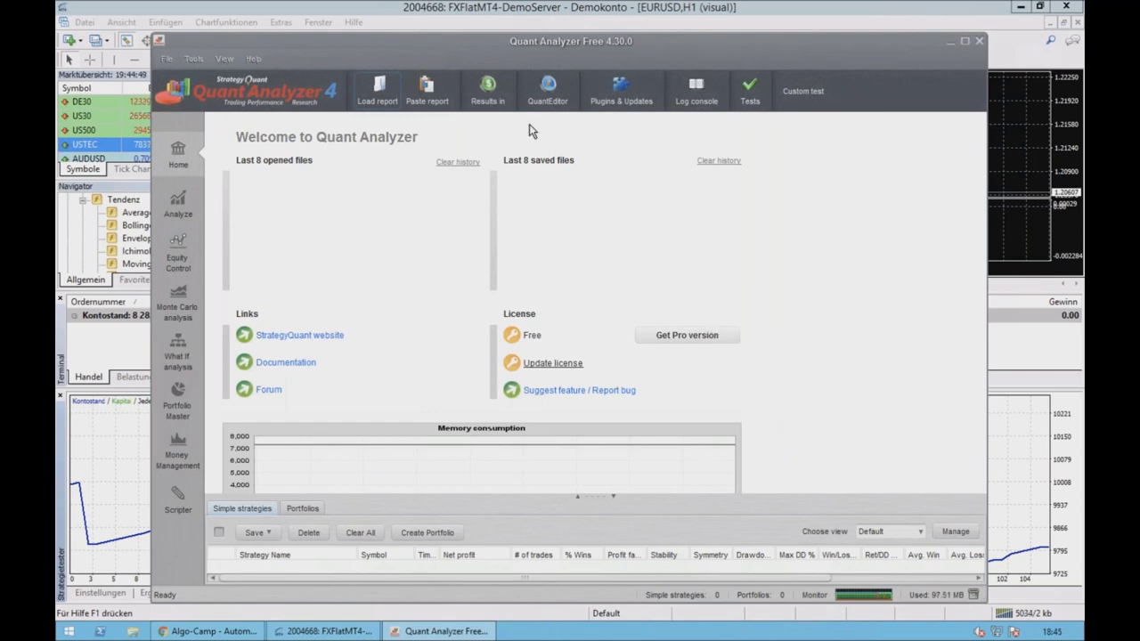
left_click_drag(485, 44, 541, 30)
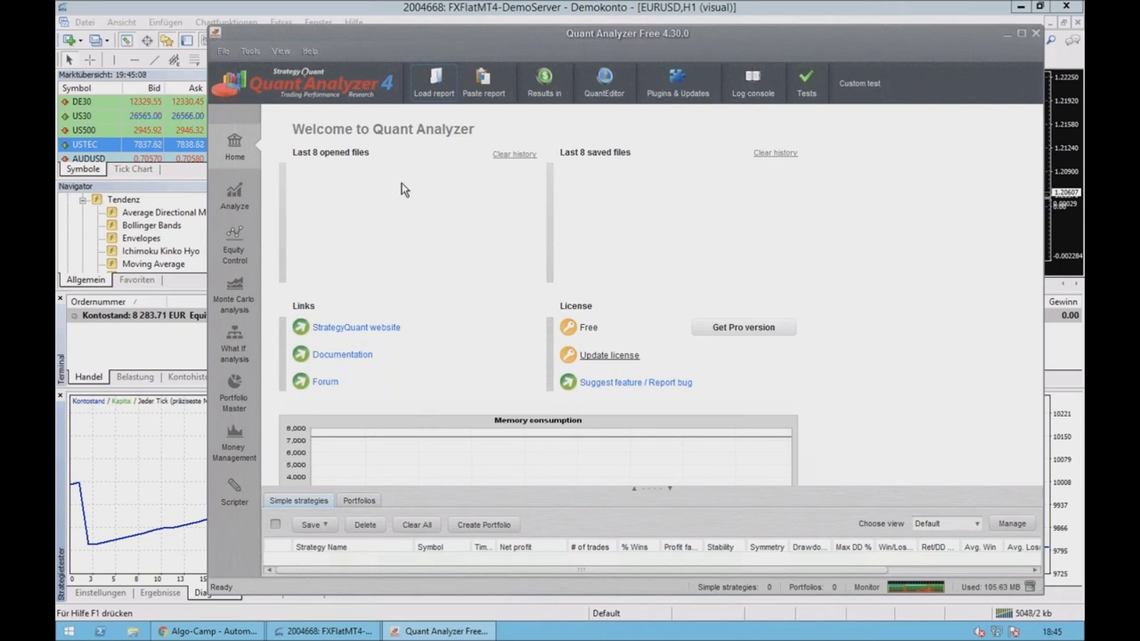
left_click(165, 351)
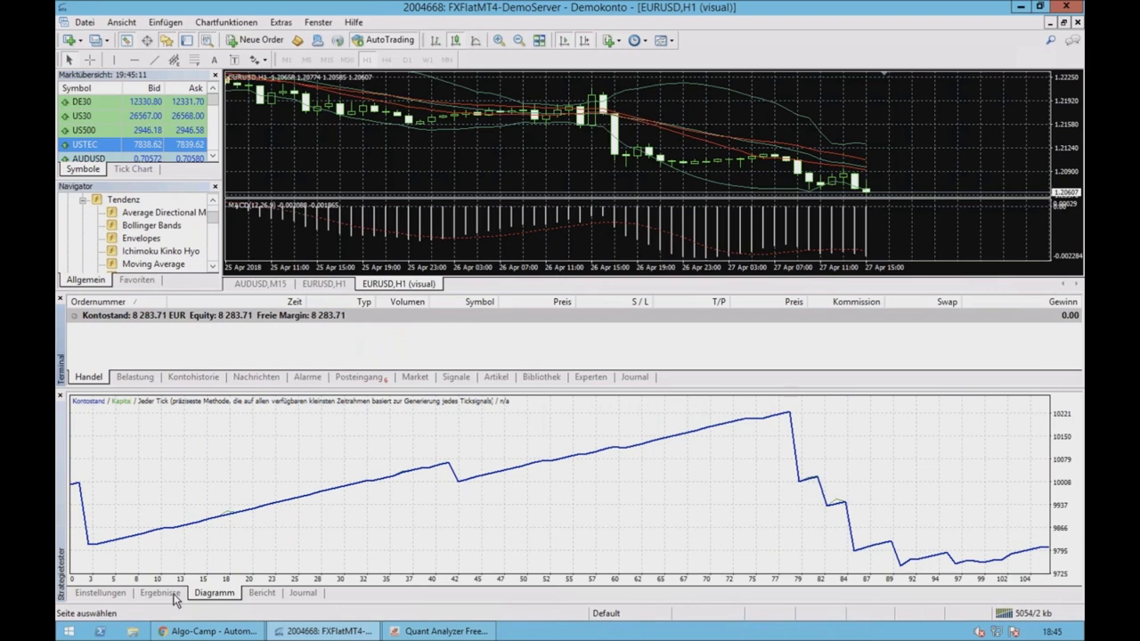
left_click(175, 595)
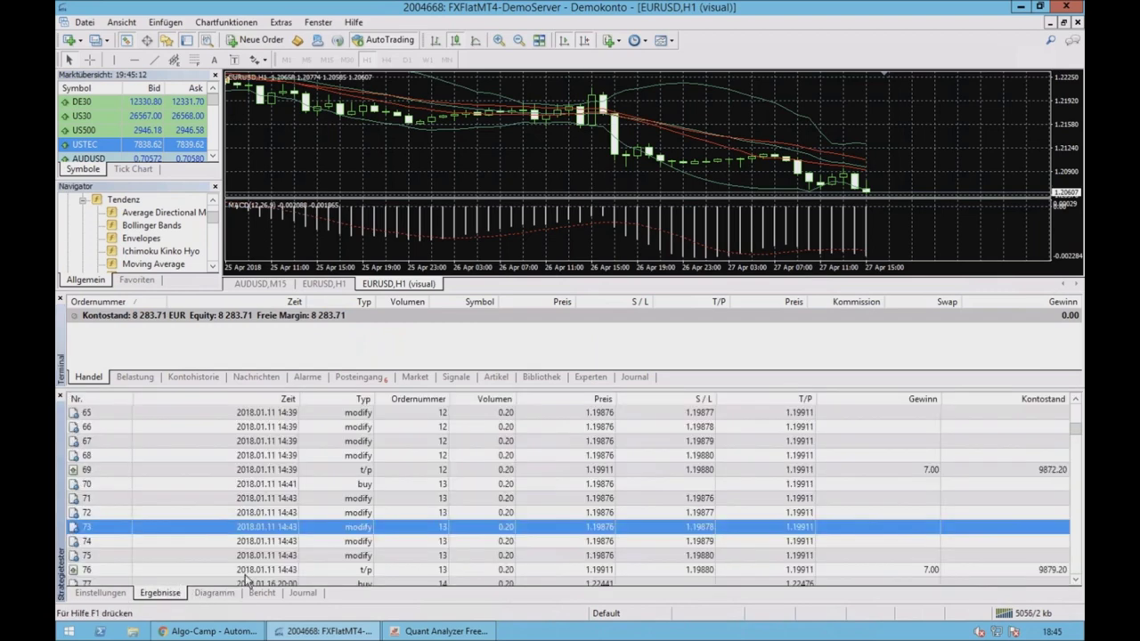
- Save the backtest results as an HTML report named StrategyTester on the Desktop
right_click(296, 529)
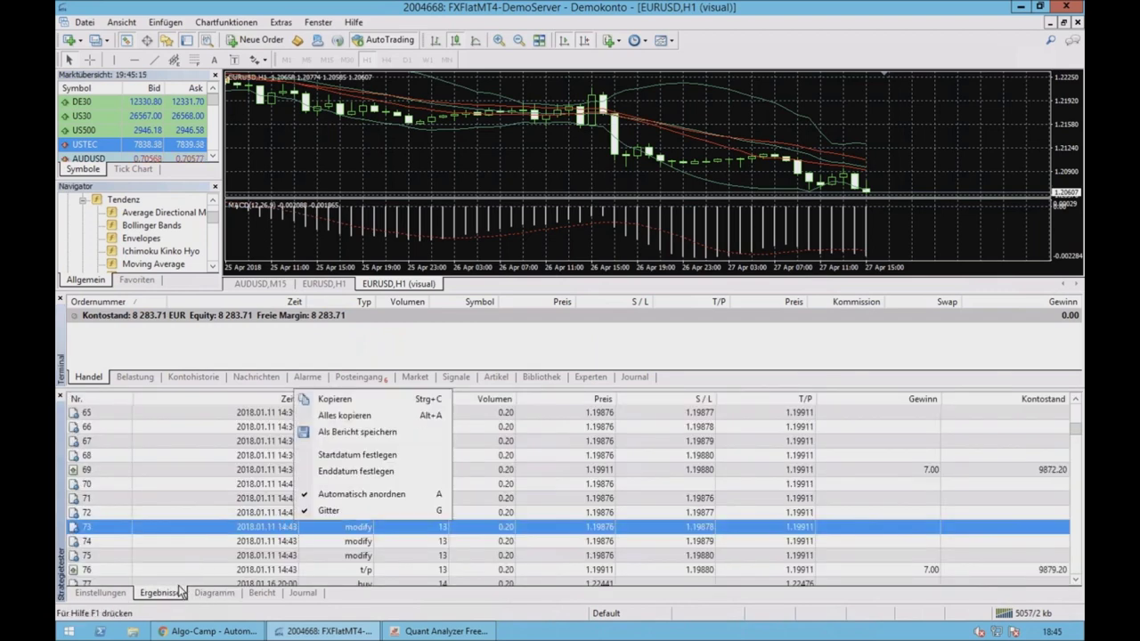
right_click(231, 471)
right_click(775, 456)
right_click(269, 485)
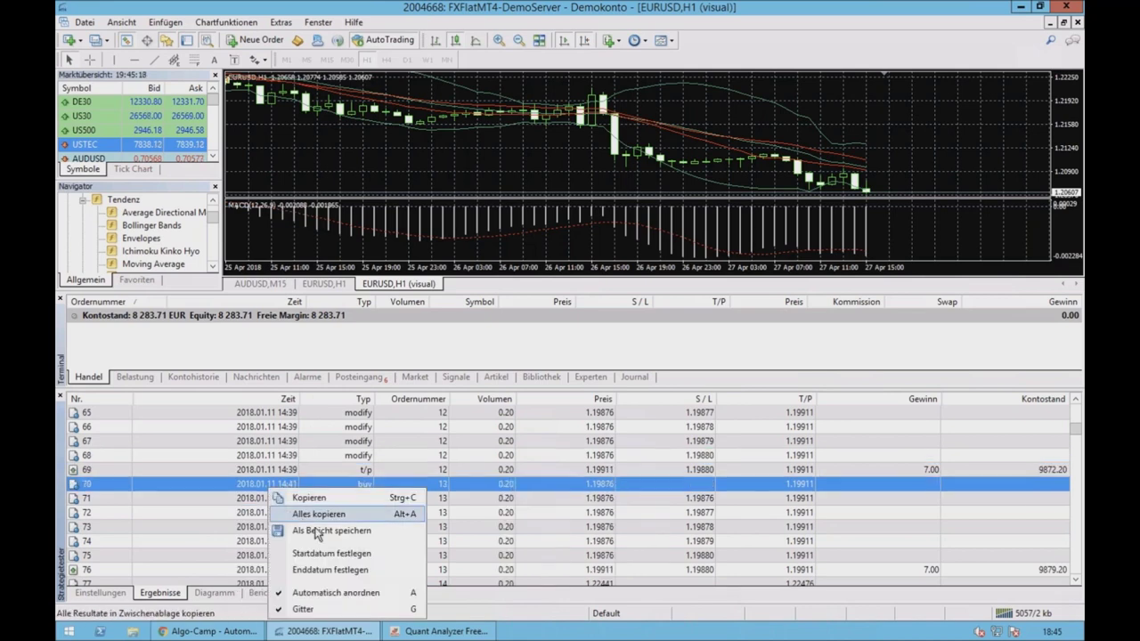
key("Escape")
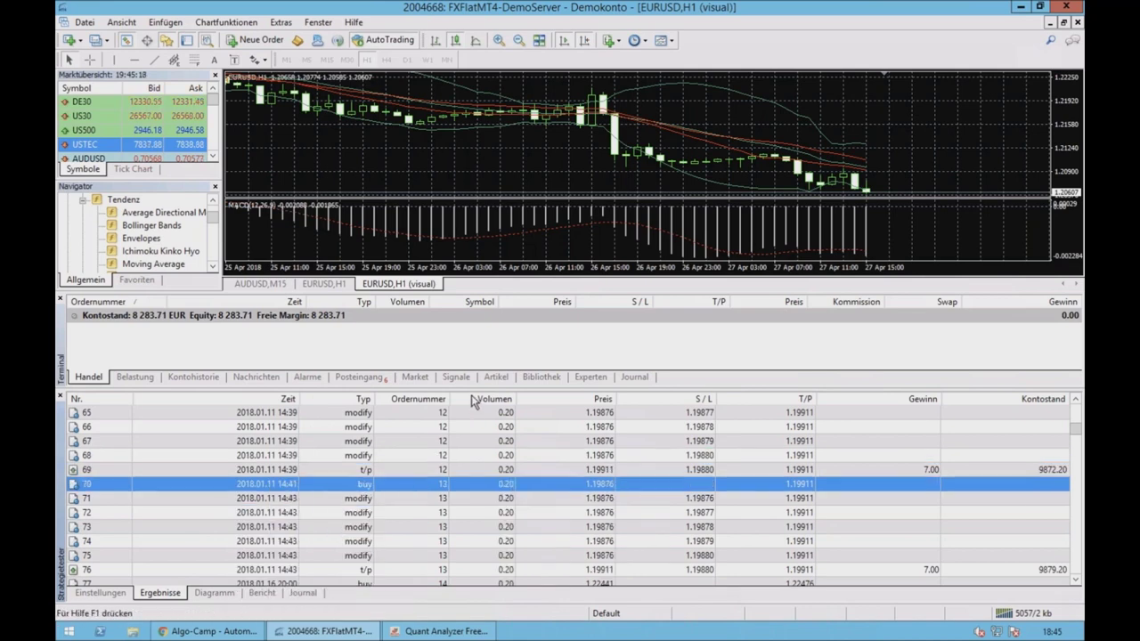
left_click(508, 335)
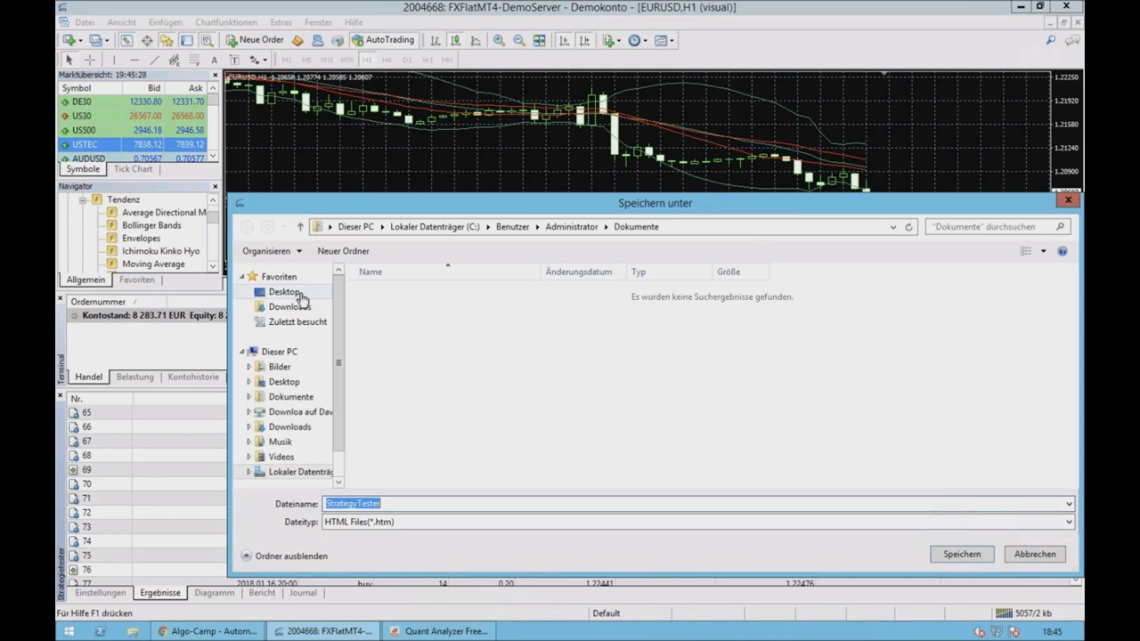
left_click(299, 297)
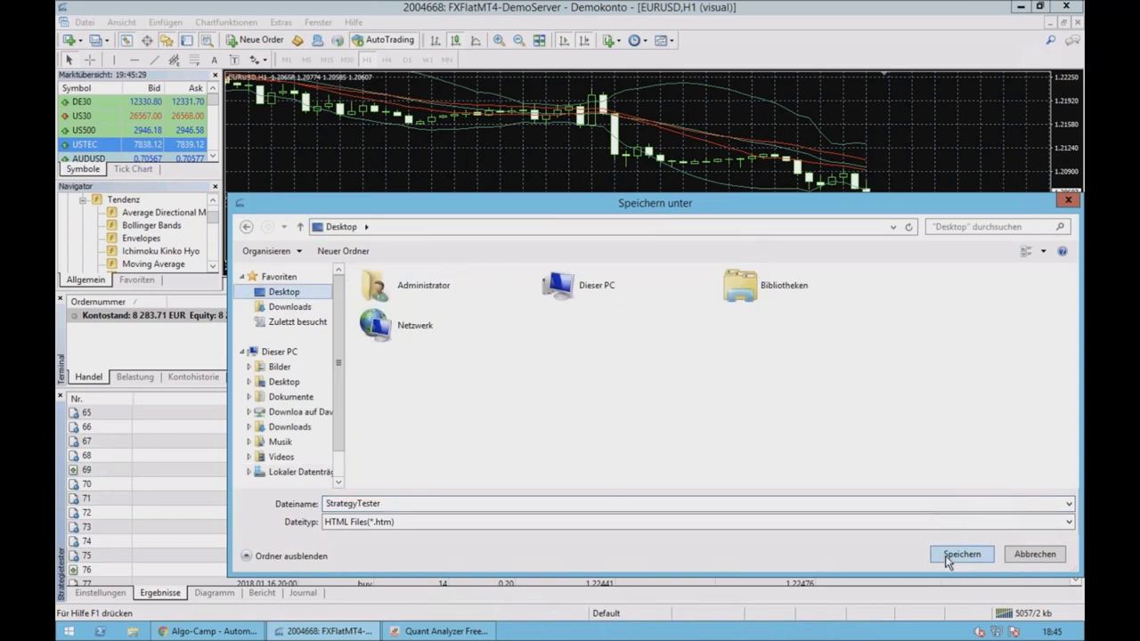
left_click(959, 555)
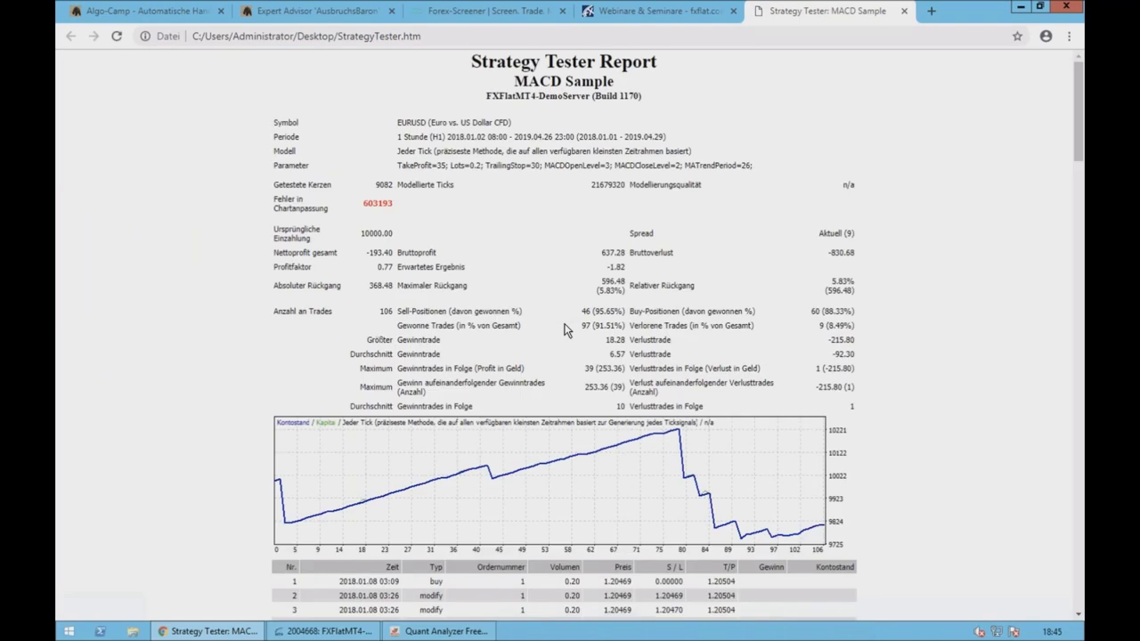
- Examine the saved Strategy Tester report's statistics, balance curve and order list in the browser
left_click_drag(318, 174, 799, 374)
scroll(799, 374, "down", 3)
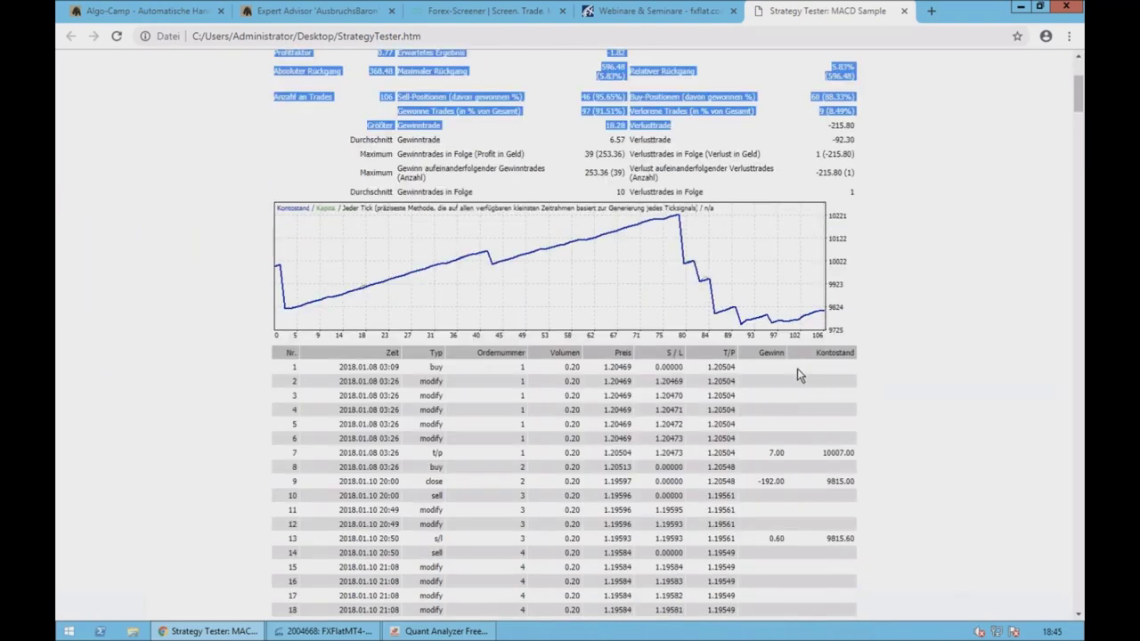
left_click(629, 393)
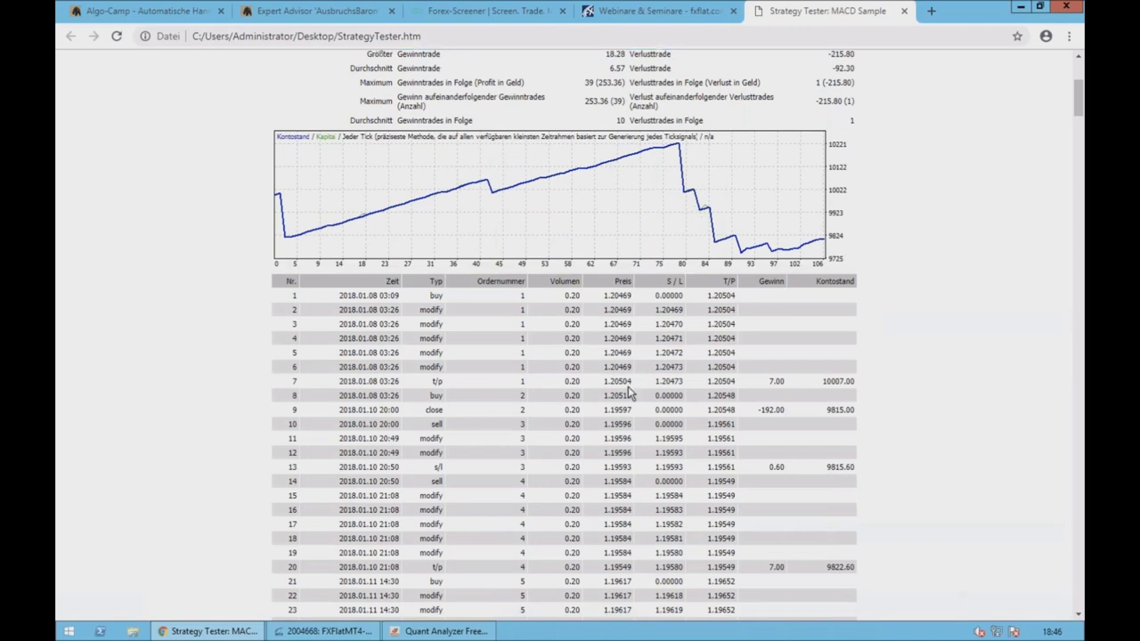
scroll(629, 392, "down", 20)
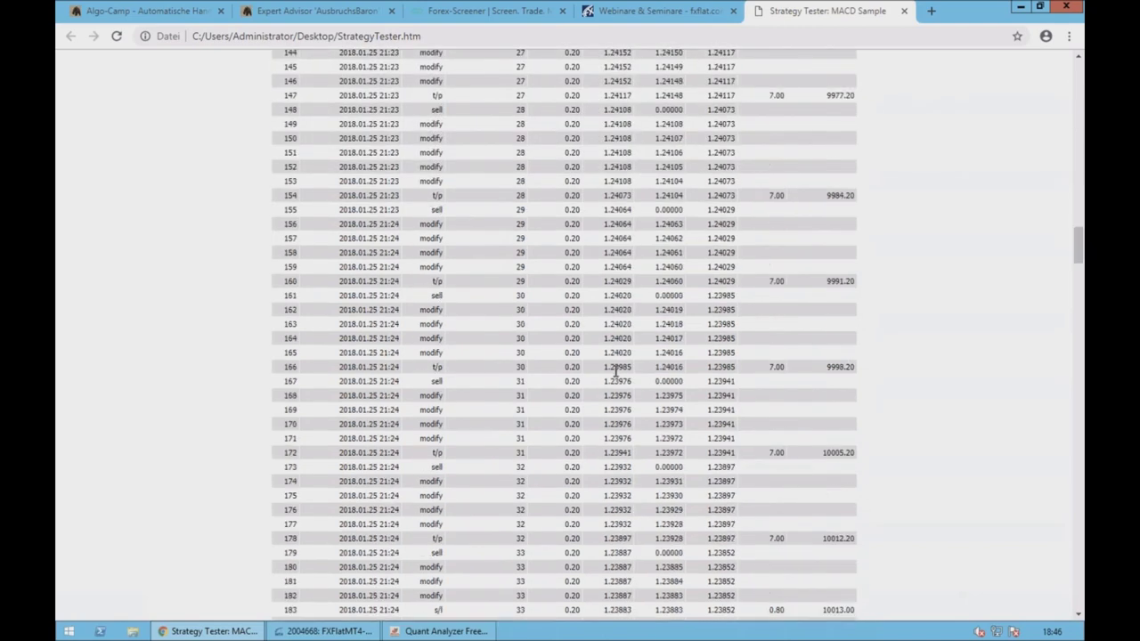
scroll(617, 374, "up", 20)
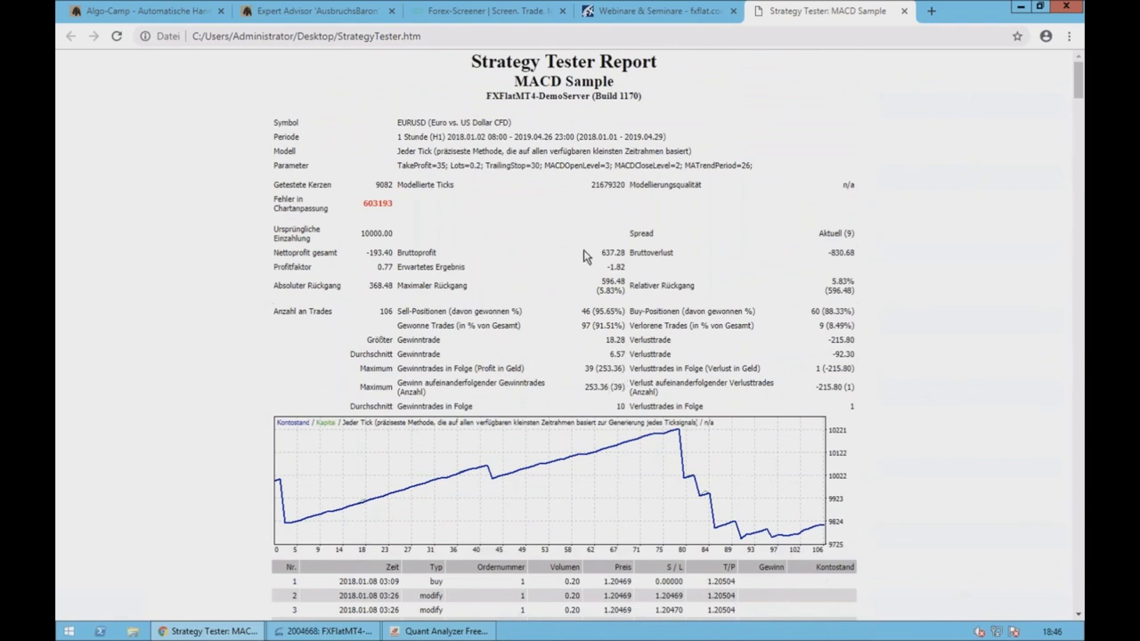
- Switch to Quant Analyzer, load StrategyTester.htm from the Desktop and maximise the program window
left_click(454, 631)
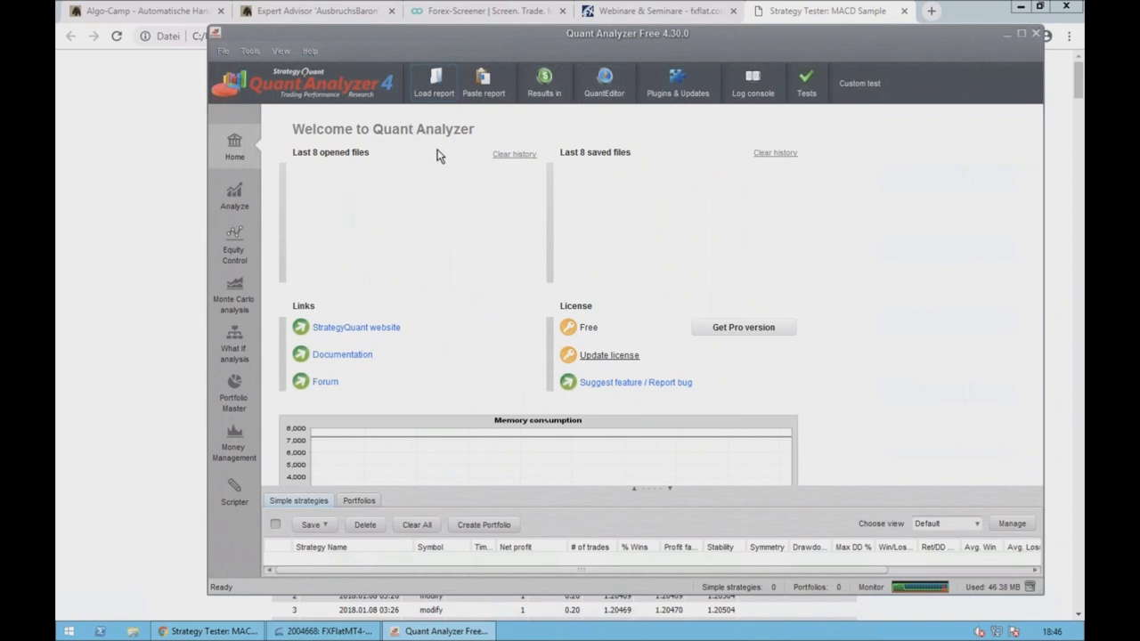
left_click(437, 82)
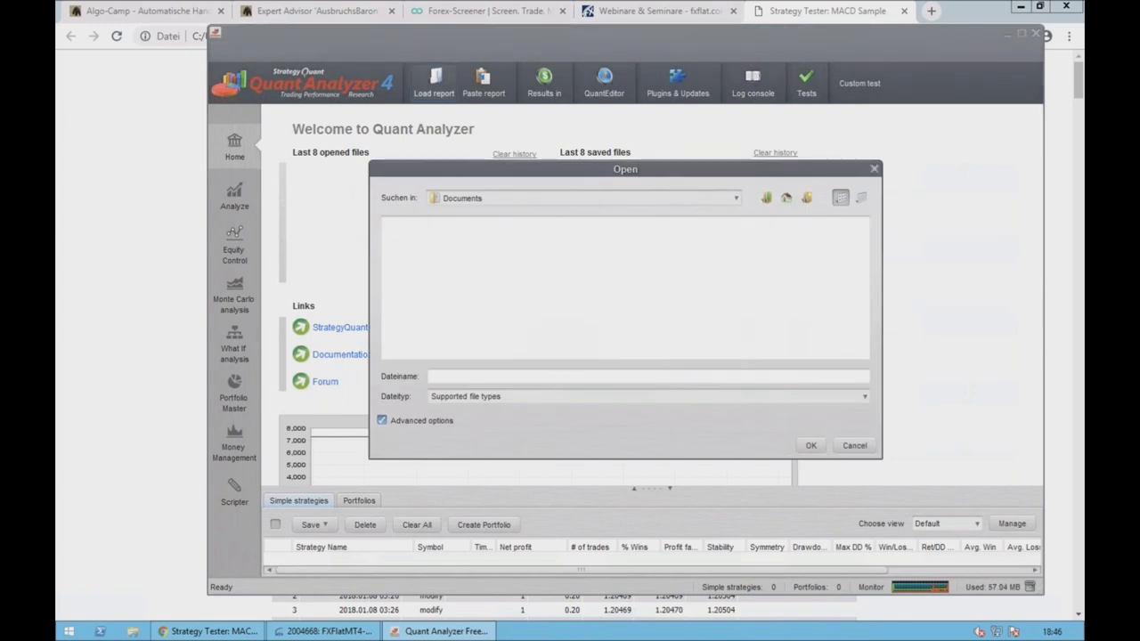
left_click(703, 197)
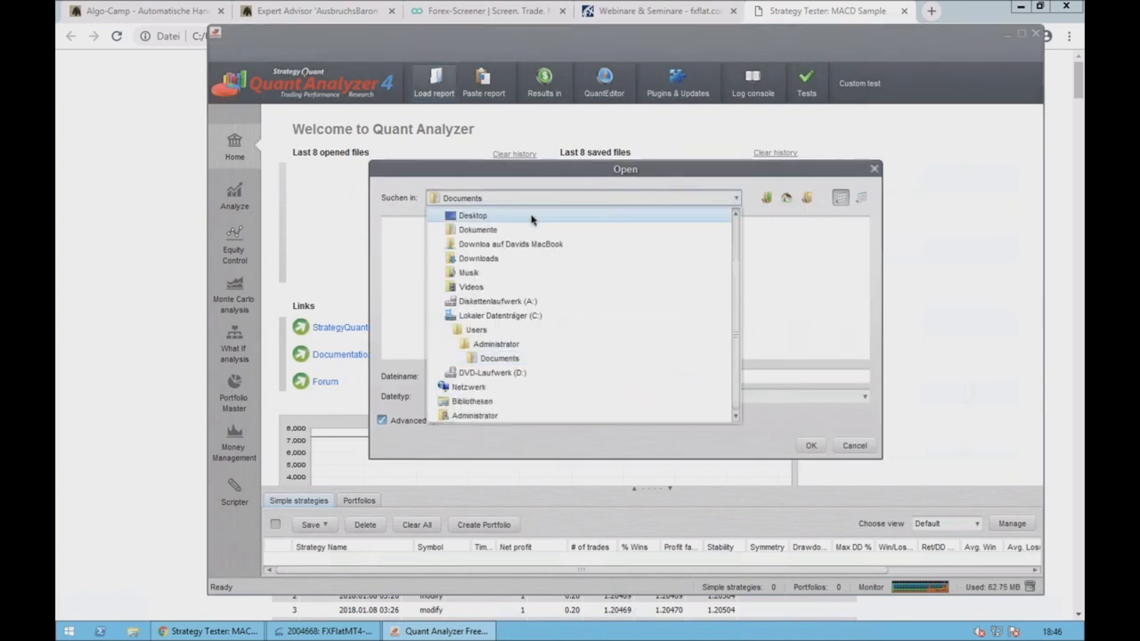
left_click(530, 219)
left_click(419, 228)
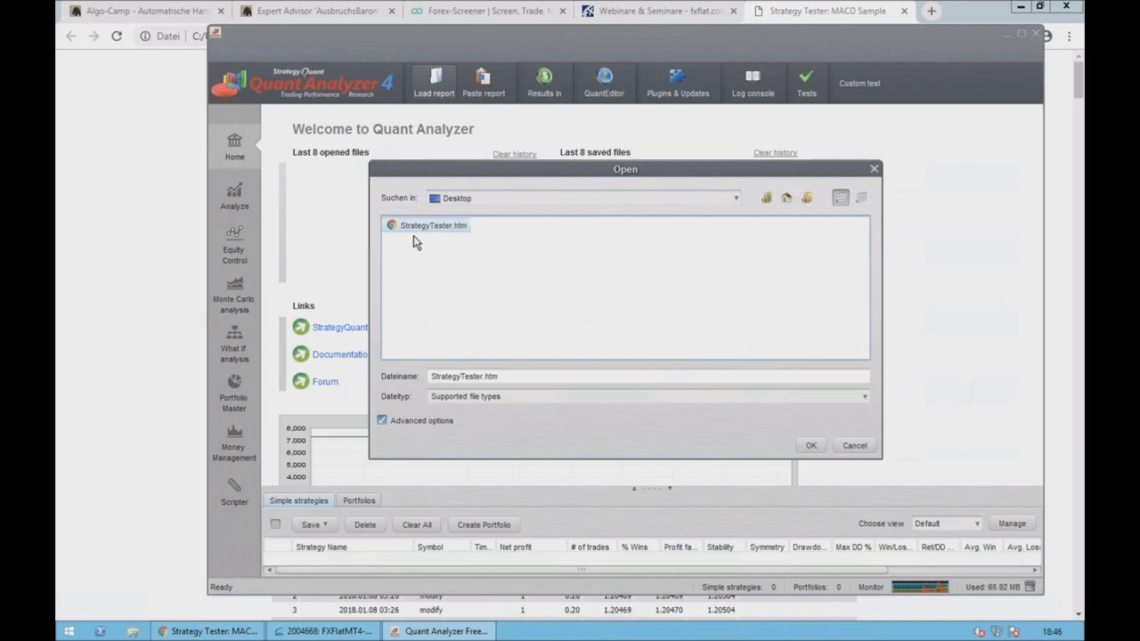
left_click(811, 446)
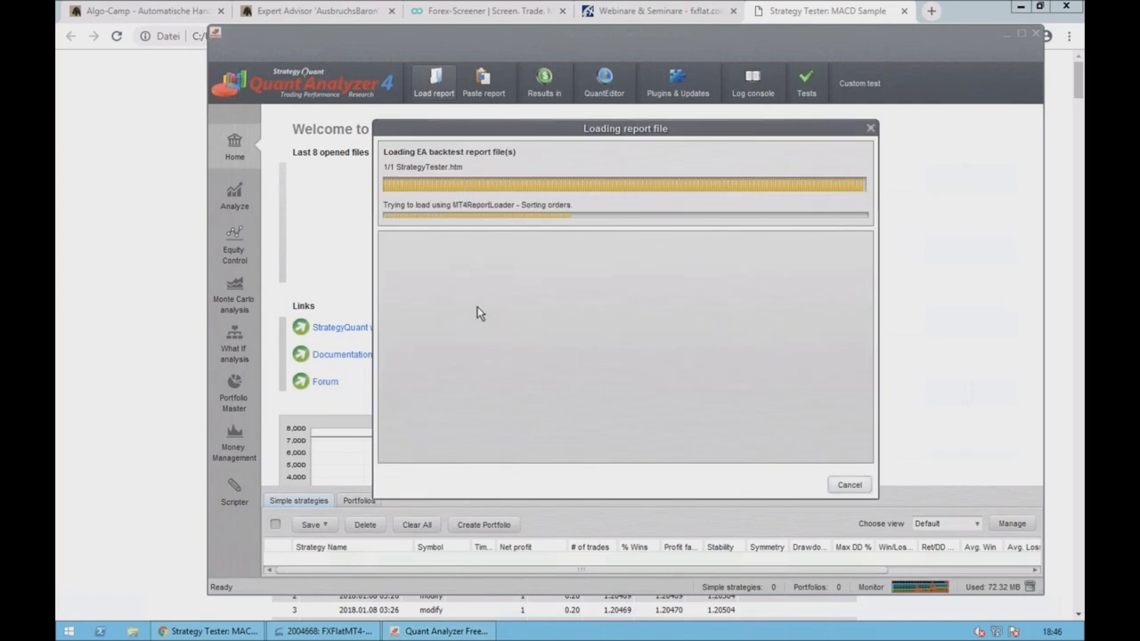
left_click(806, 485)
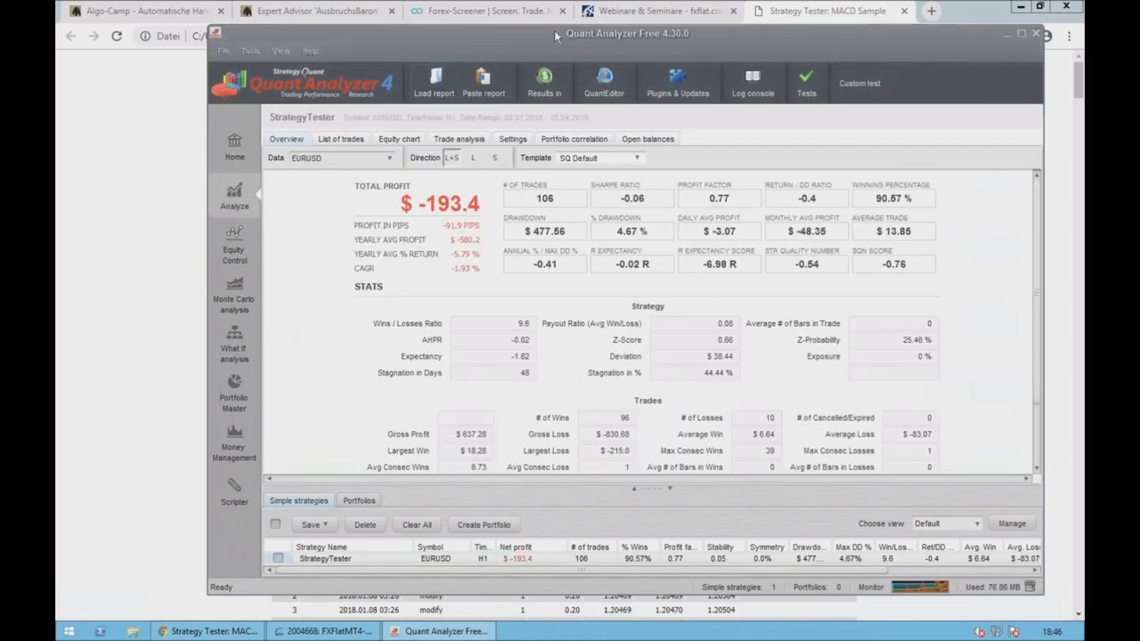
double_click(554, 31)
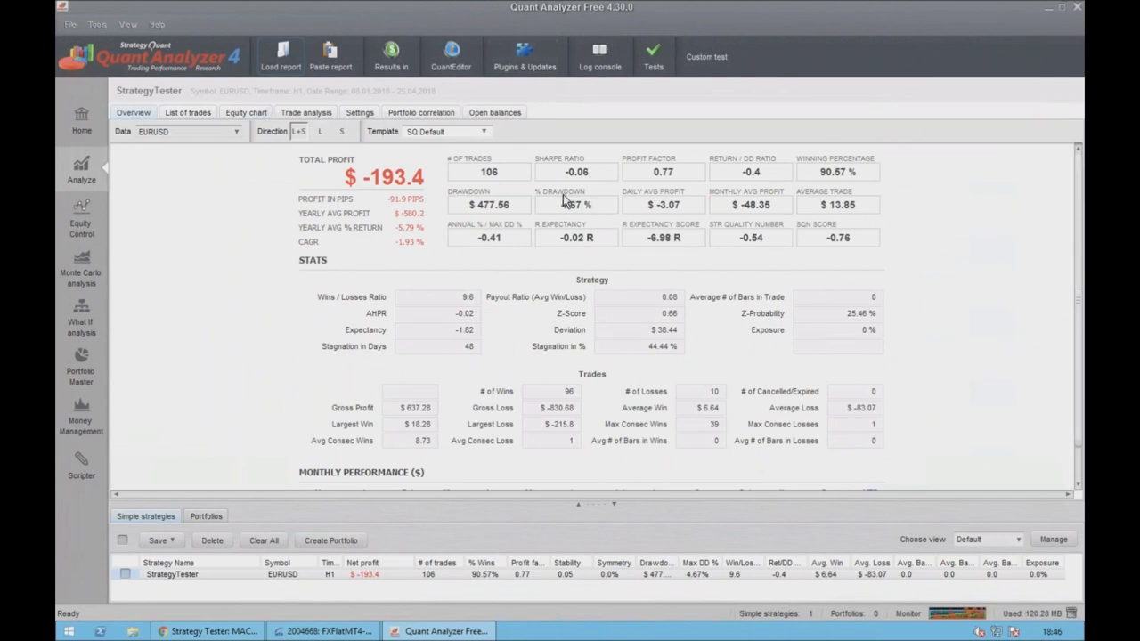
- View the overview results in pips and percent, switch back to money and review the monthly performance
left_click(388, 70)
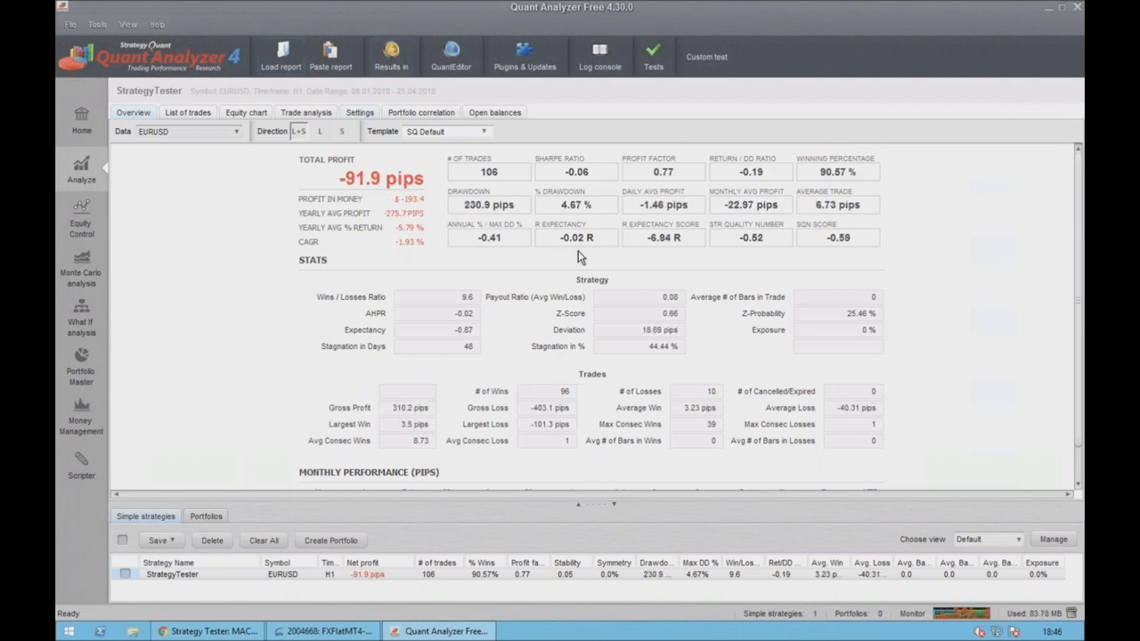
left_click(405, 71)
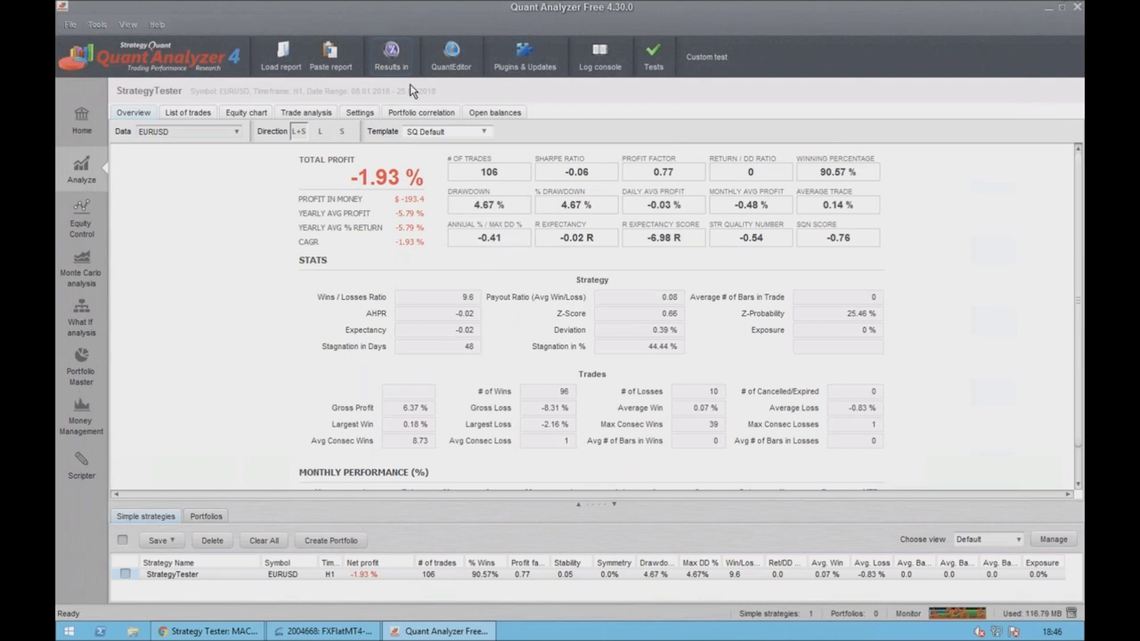
left_click(392, 63)
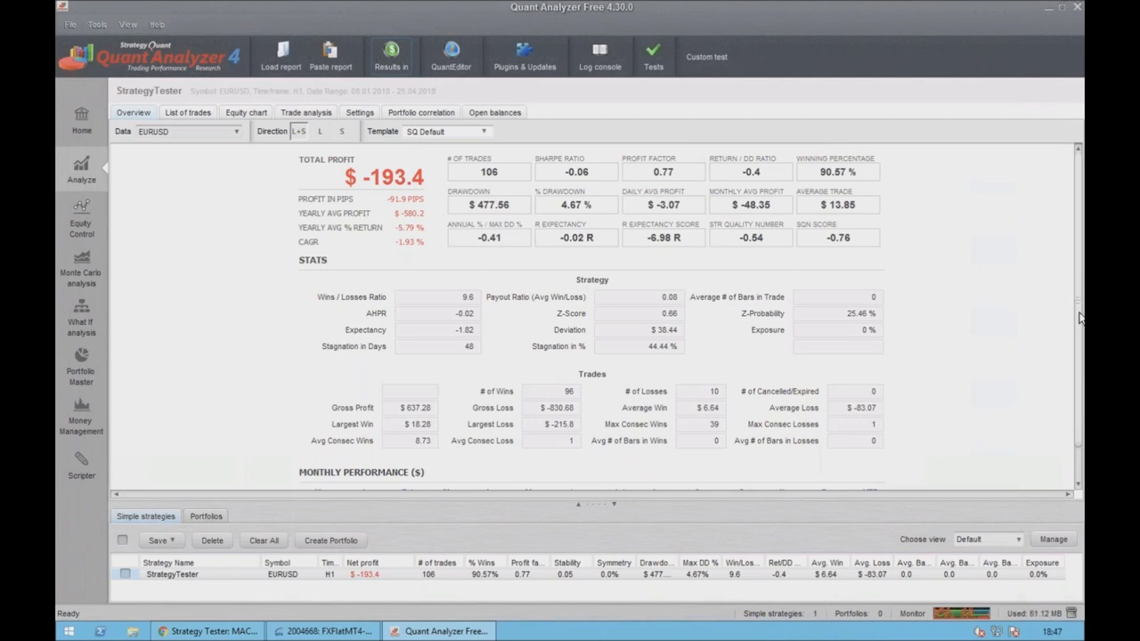
scroll(1037, 405, "down", 2)
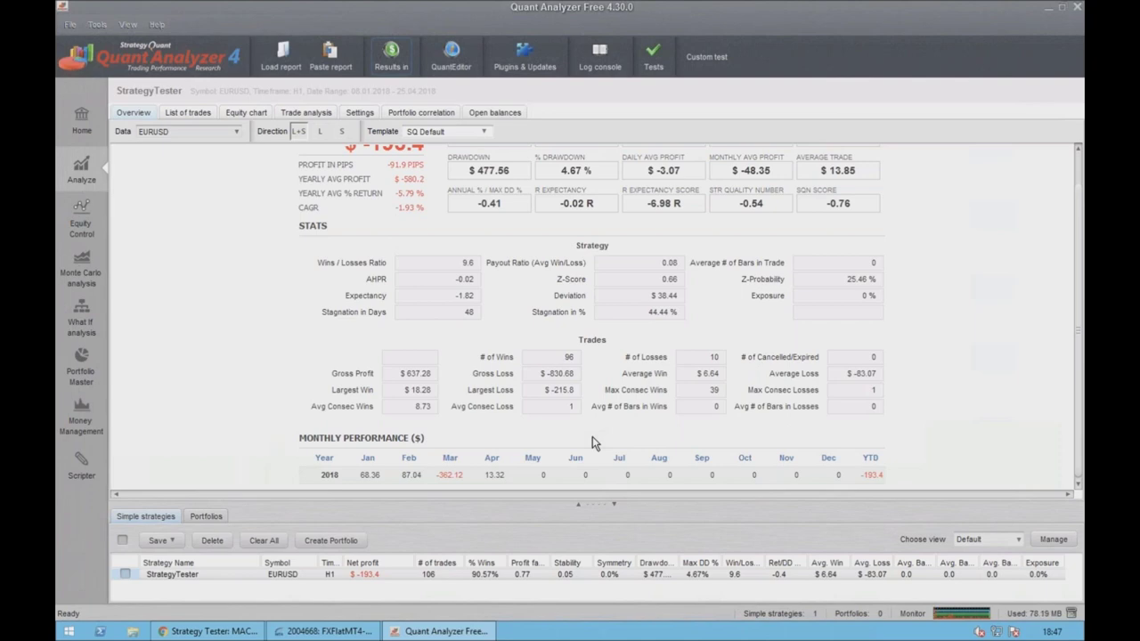
scroll(605, 445, "up", 1)
scroll(619, 449, "down", 1)
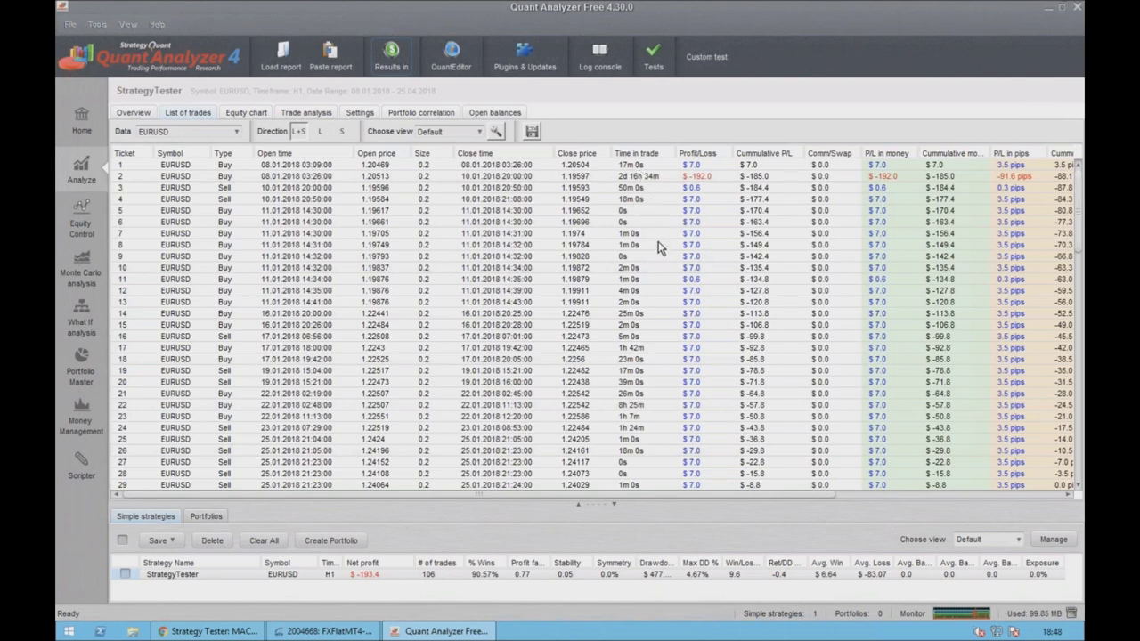
- Inspect individual entries in the list of trades, and sort it by time in trade with the longest trade first
left_click(646, 301)
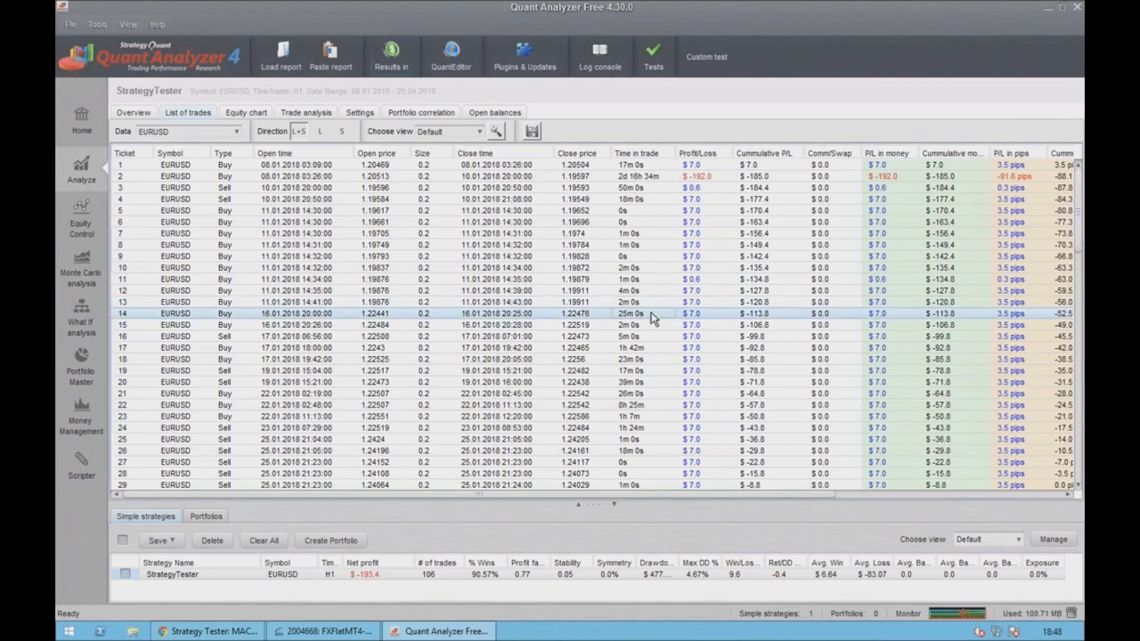
left_click(649, 328)
left_click(649, 335)
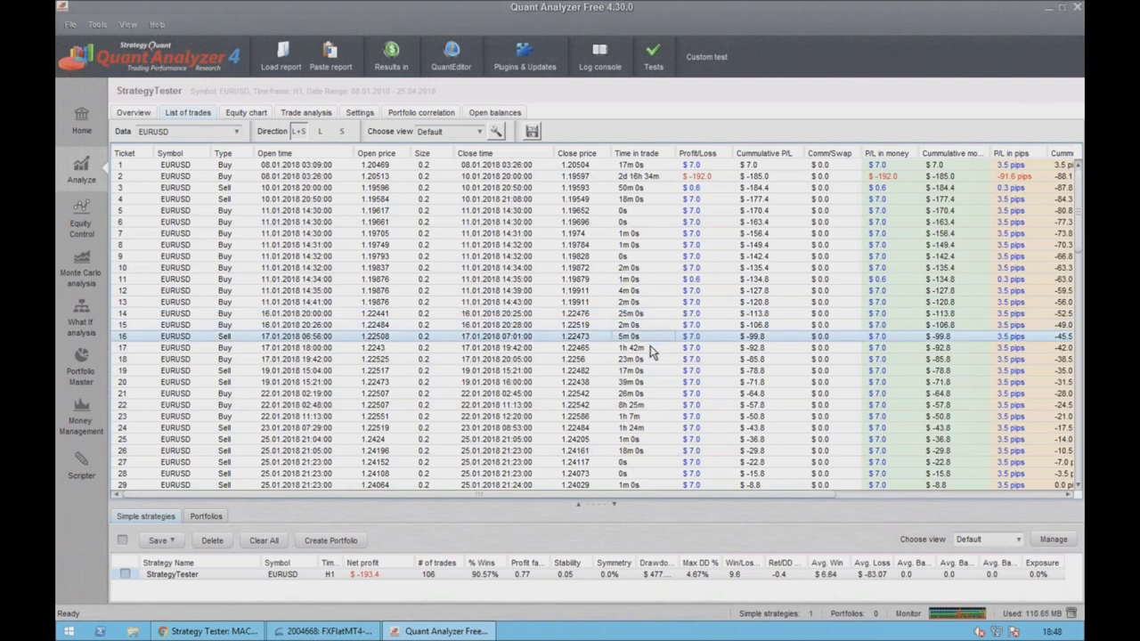
left_click(650, 348)
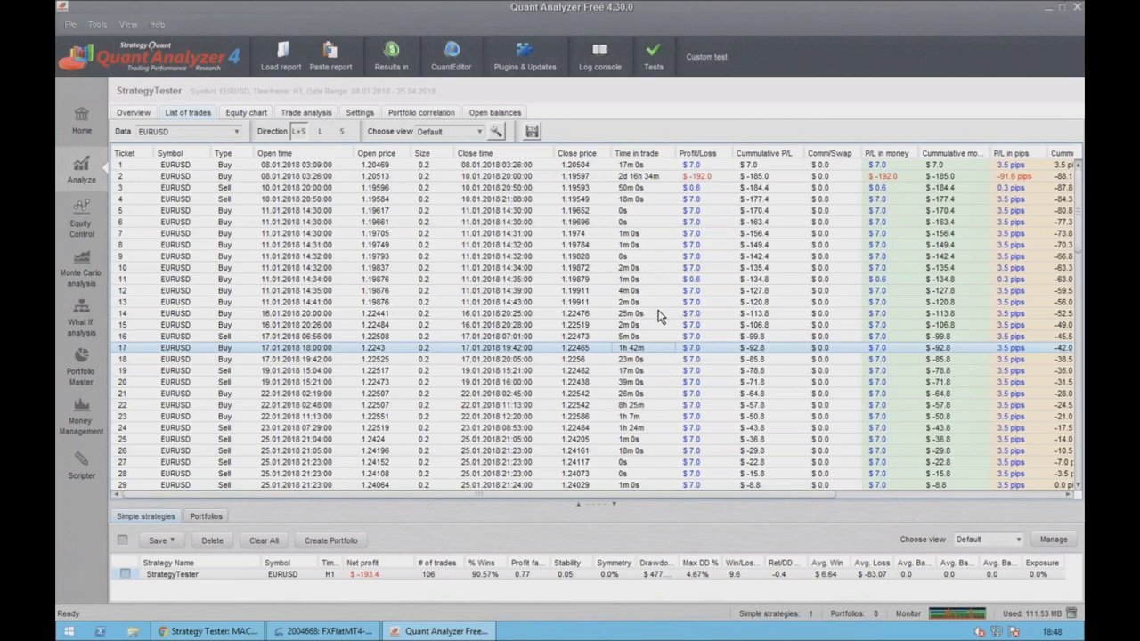
left_click(649, 155)
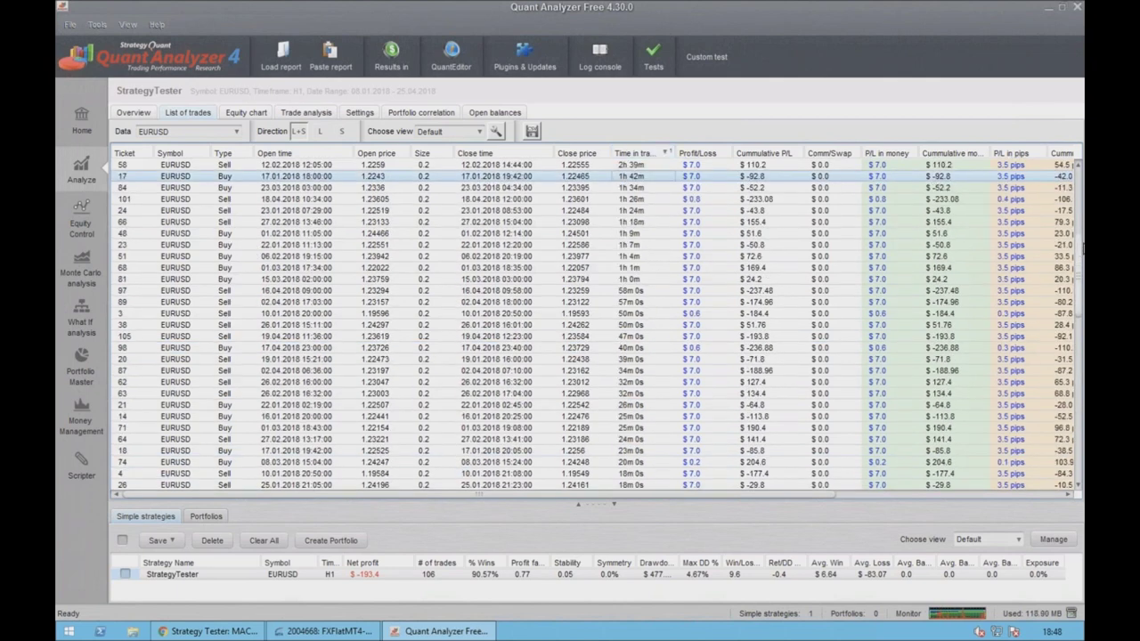
scroll(663, 176, "up", 7)
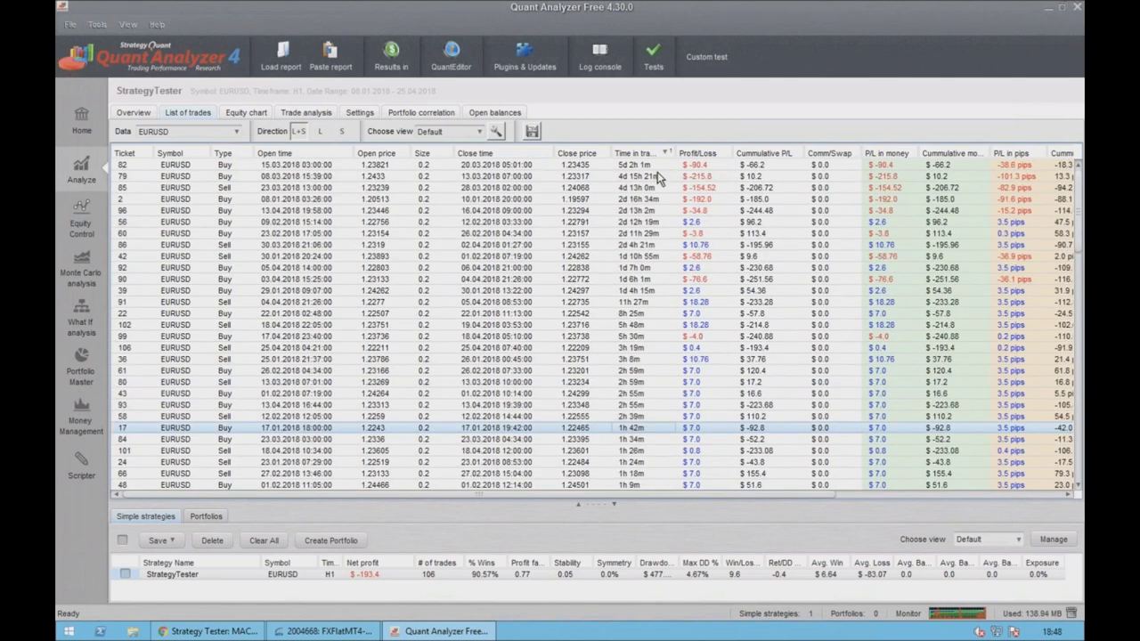
left_click(649, 168)
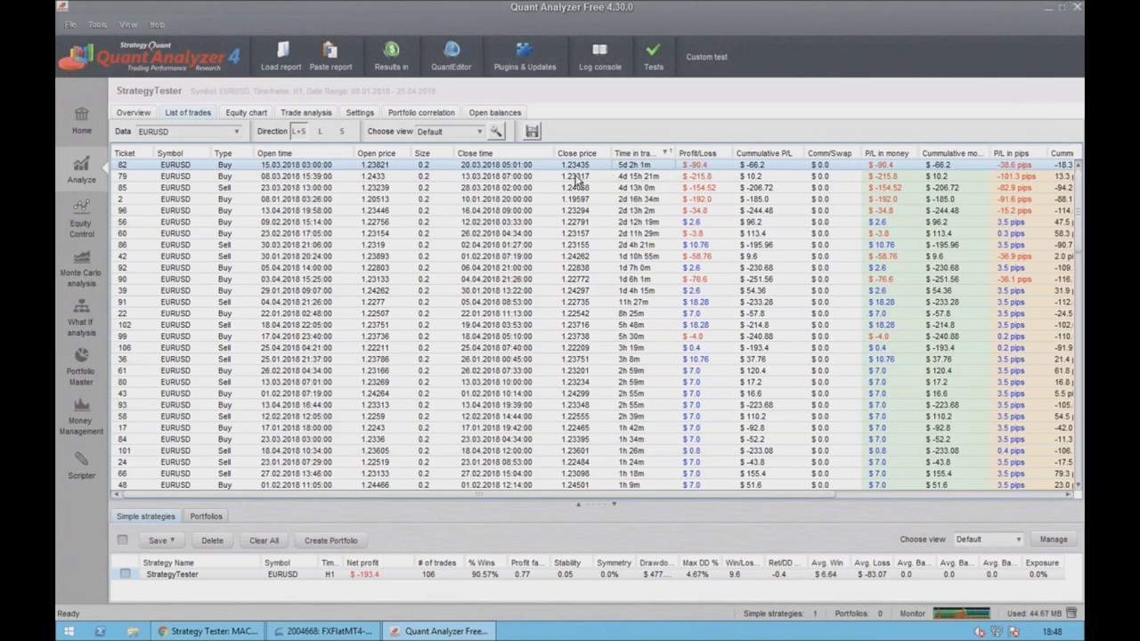
- Reset the trade sorting, sort by descending time in trade again and inspect the shortest trades
left_click(634, 156)
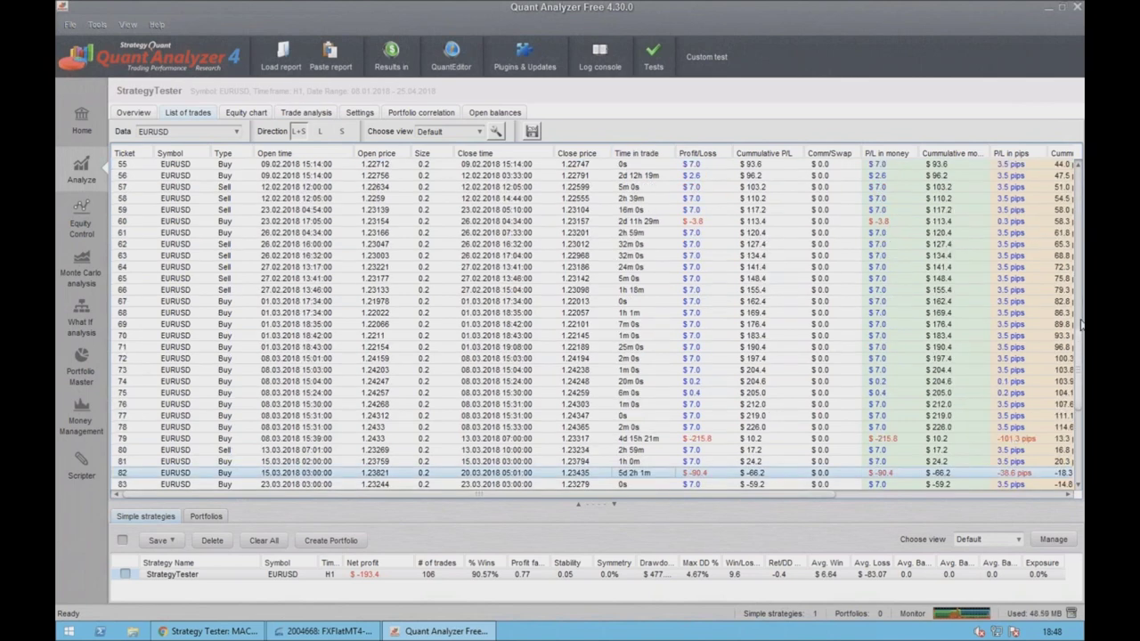
scroll(659, 175, "up", 18)
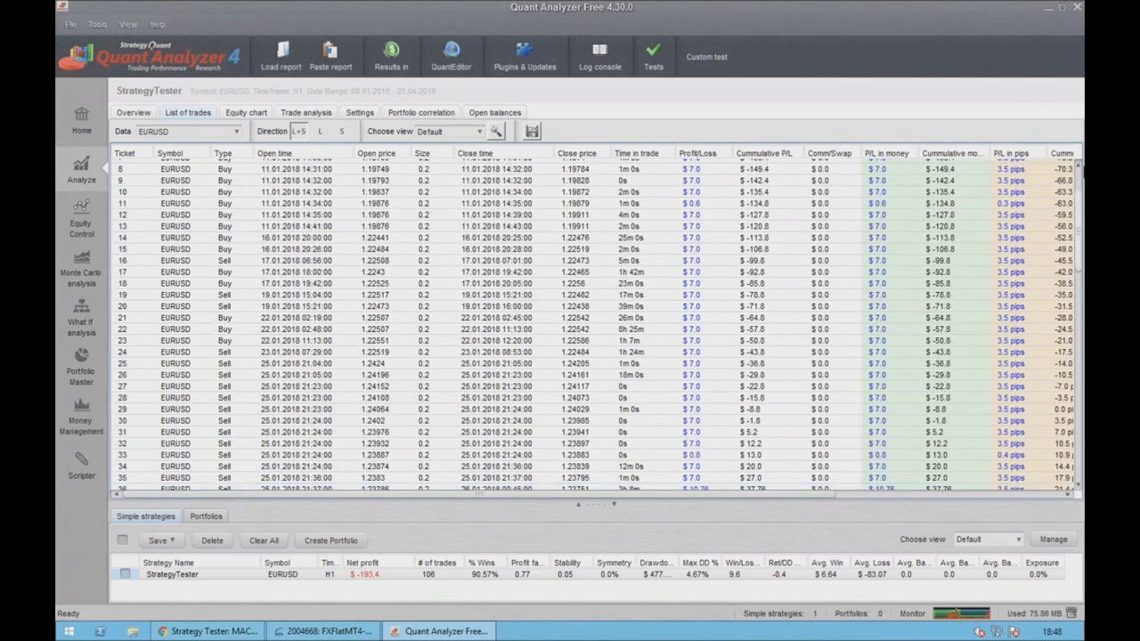
left_click(659, 156)
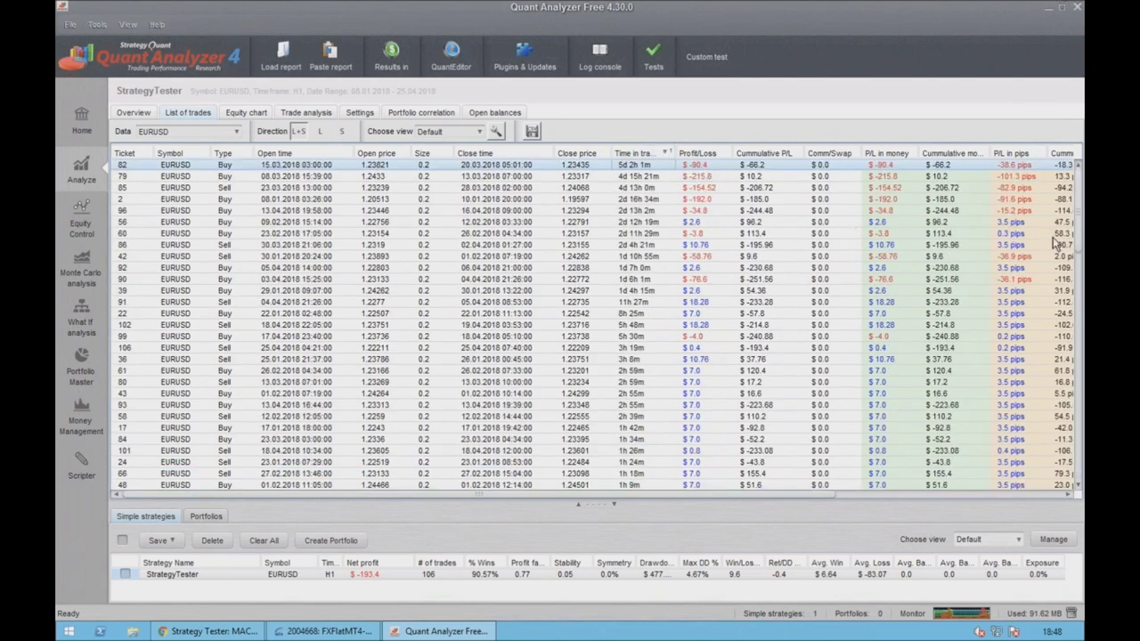
left_click(660, 156)
scroll(634, 338, "down", 20)
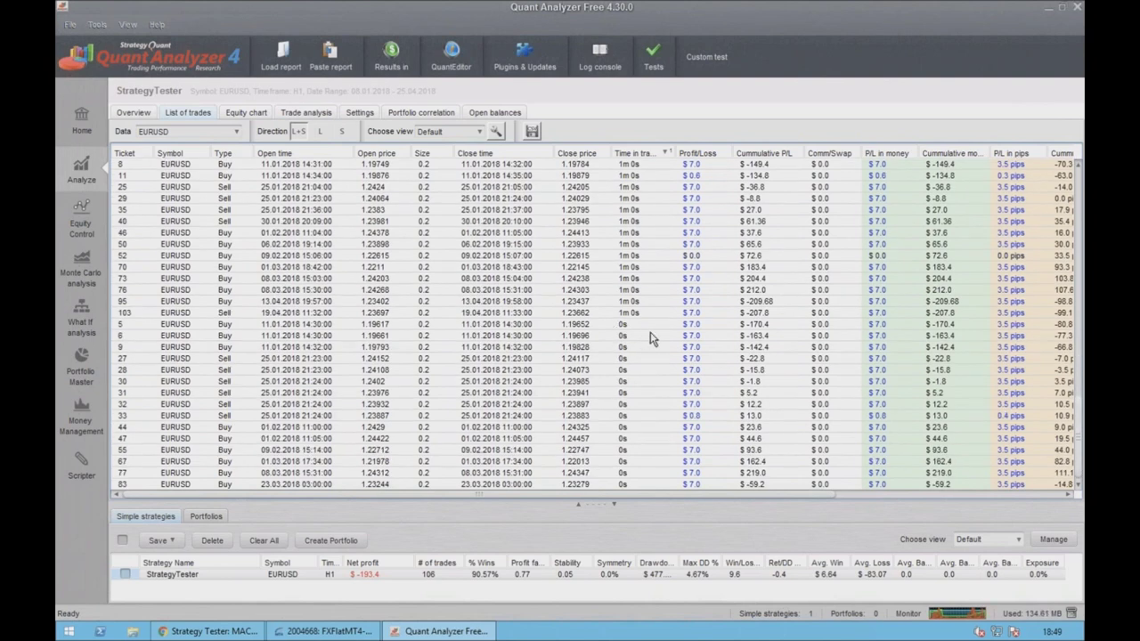
left_click(324, 339)
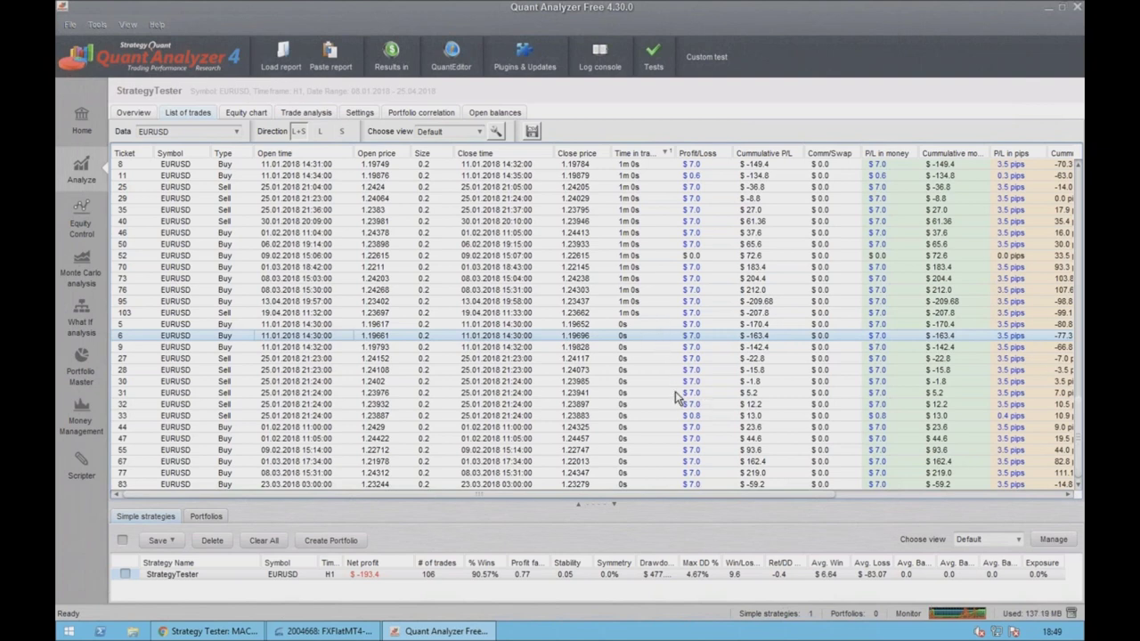
- Open the equity chart and show the drawdown in money together with the maximum stagnation marker
left_click(267, 110)
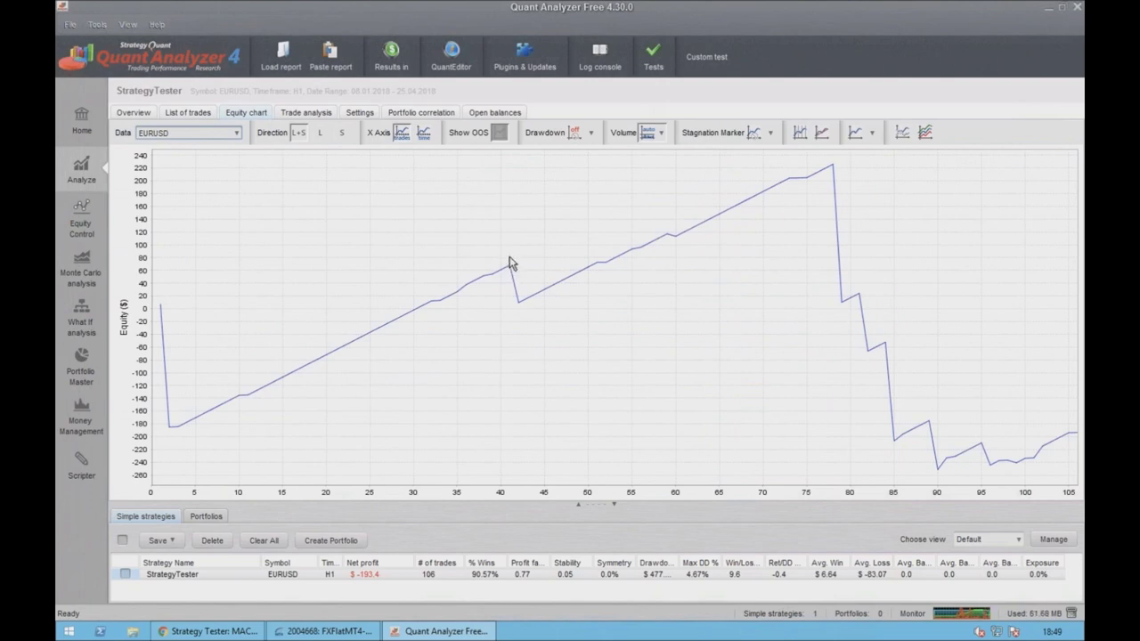
left_click(590, 135)
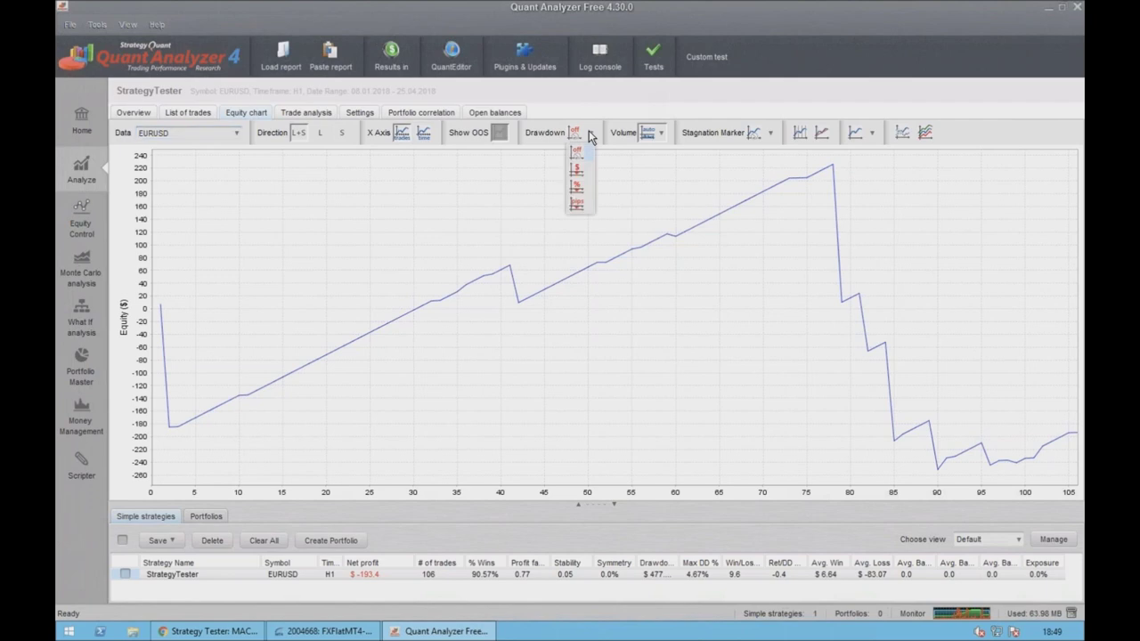
left_click(588, 179)
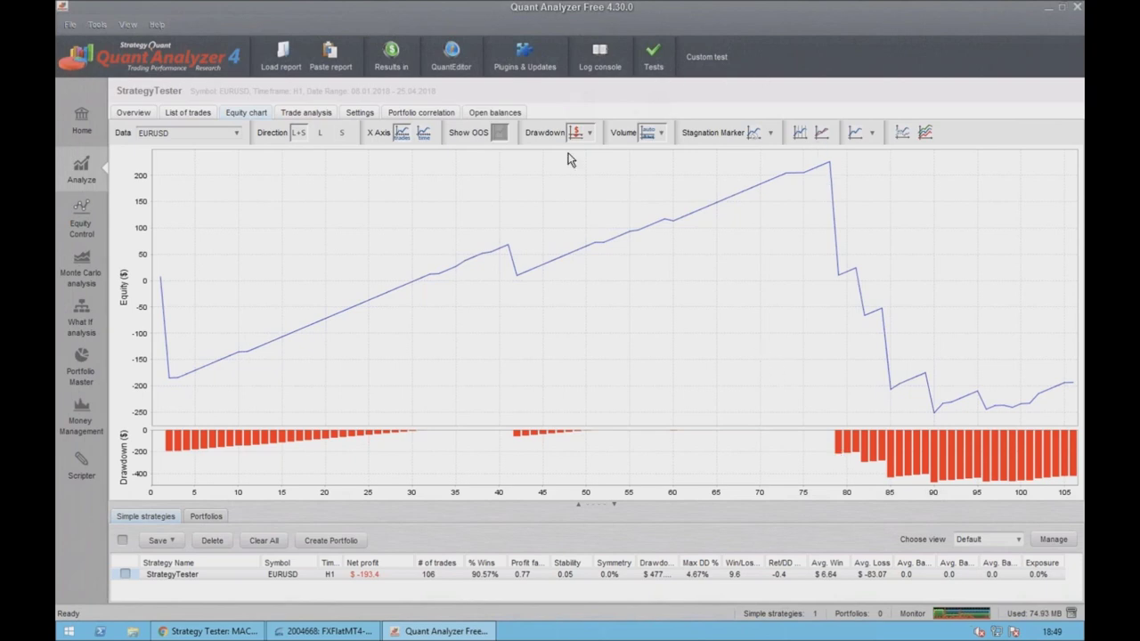
left_click(771, 136)
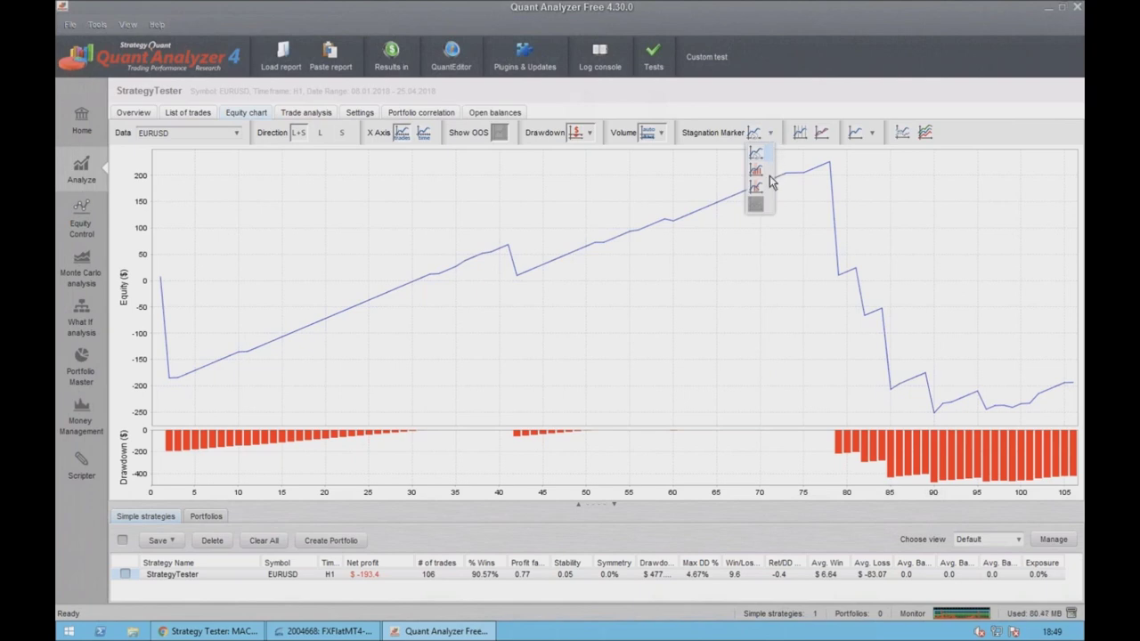
left_click(767, 176)
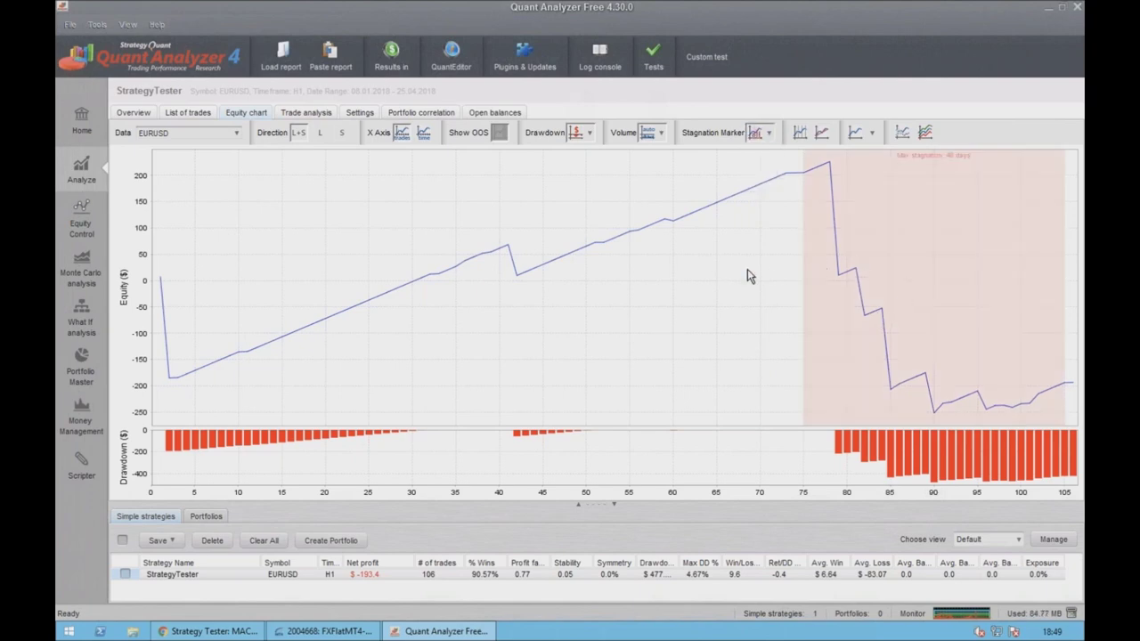